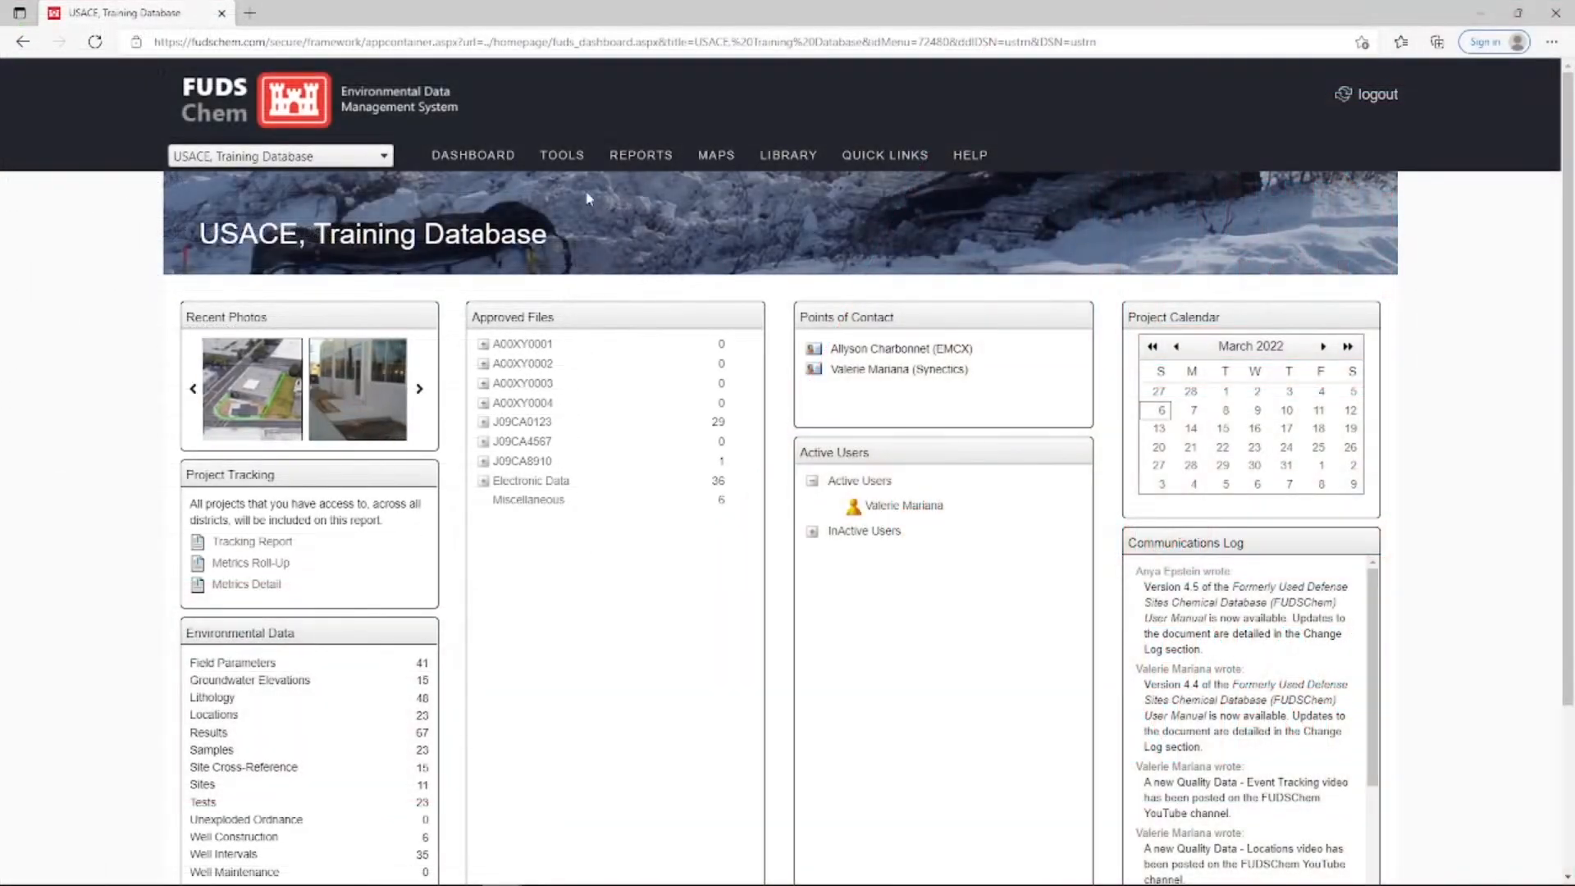
Step: Open Data - Submission and create a Well Maintenance Info (WMI) file for project J09CA0123-01, event FUDS Training 2017
mouse_move(561, 156)
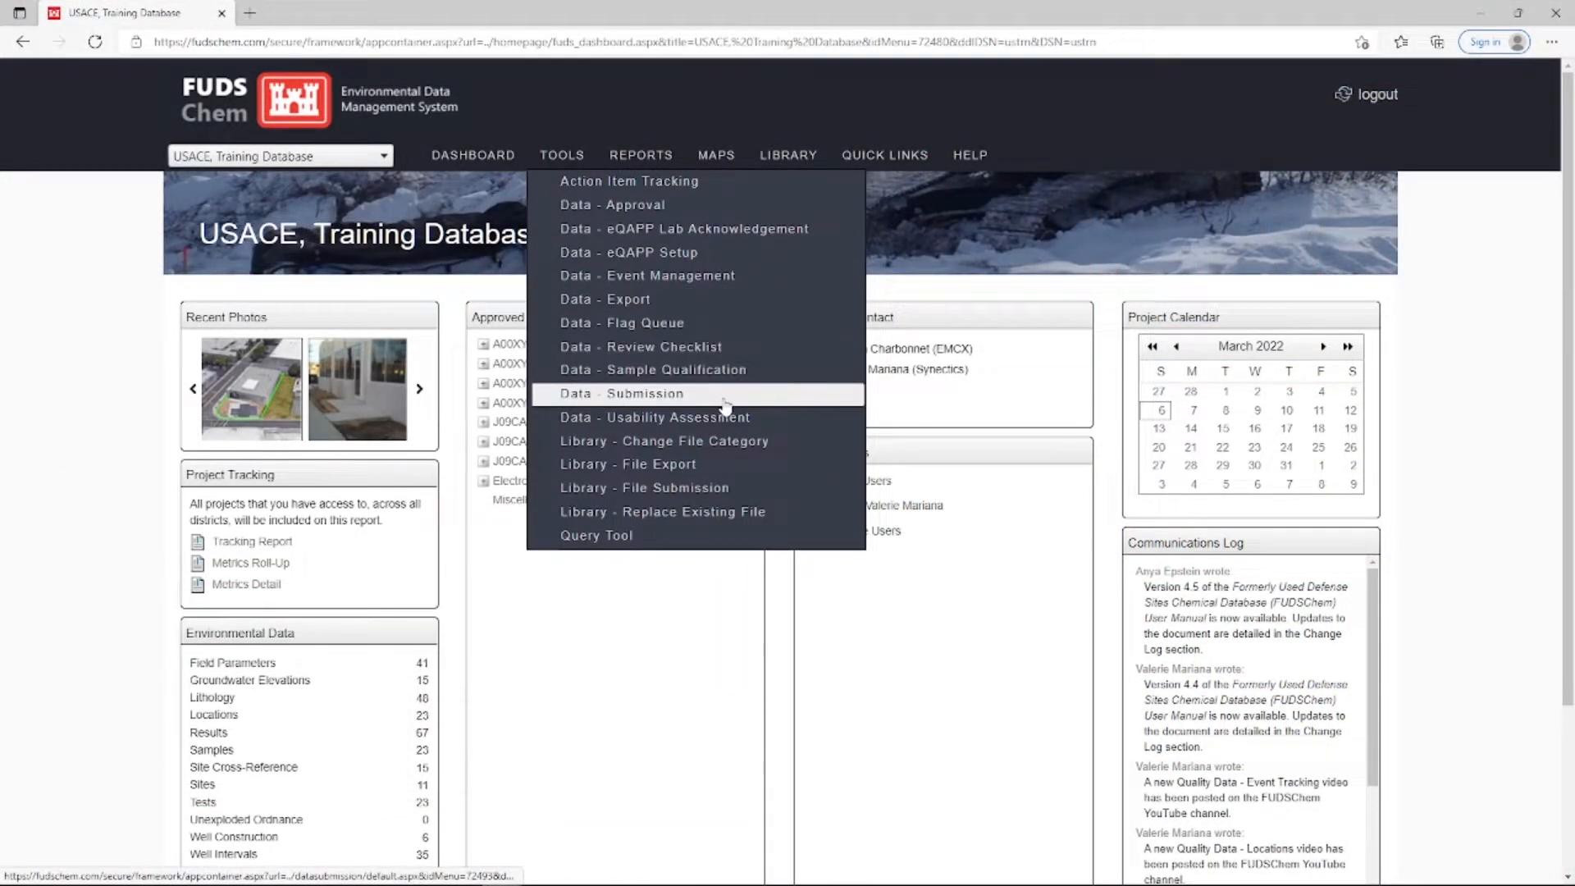
click(725, 405)
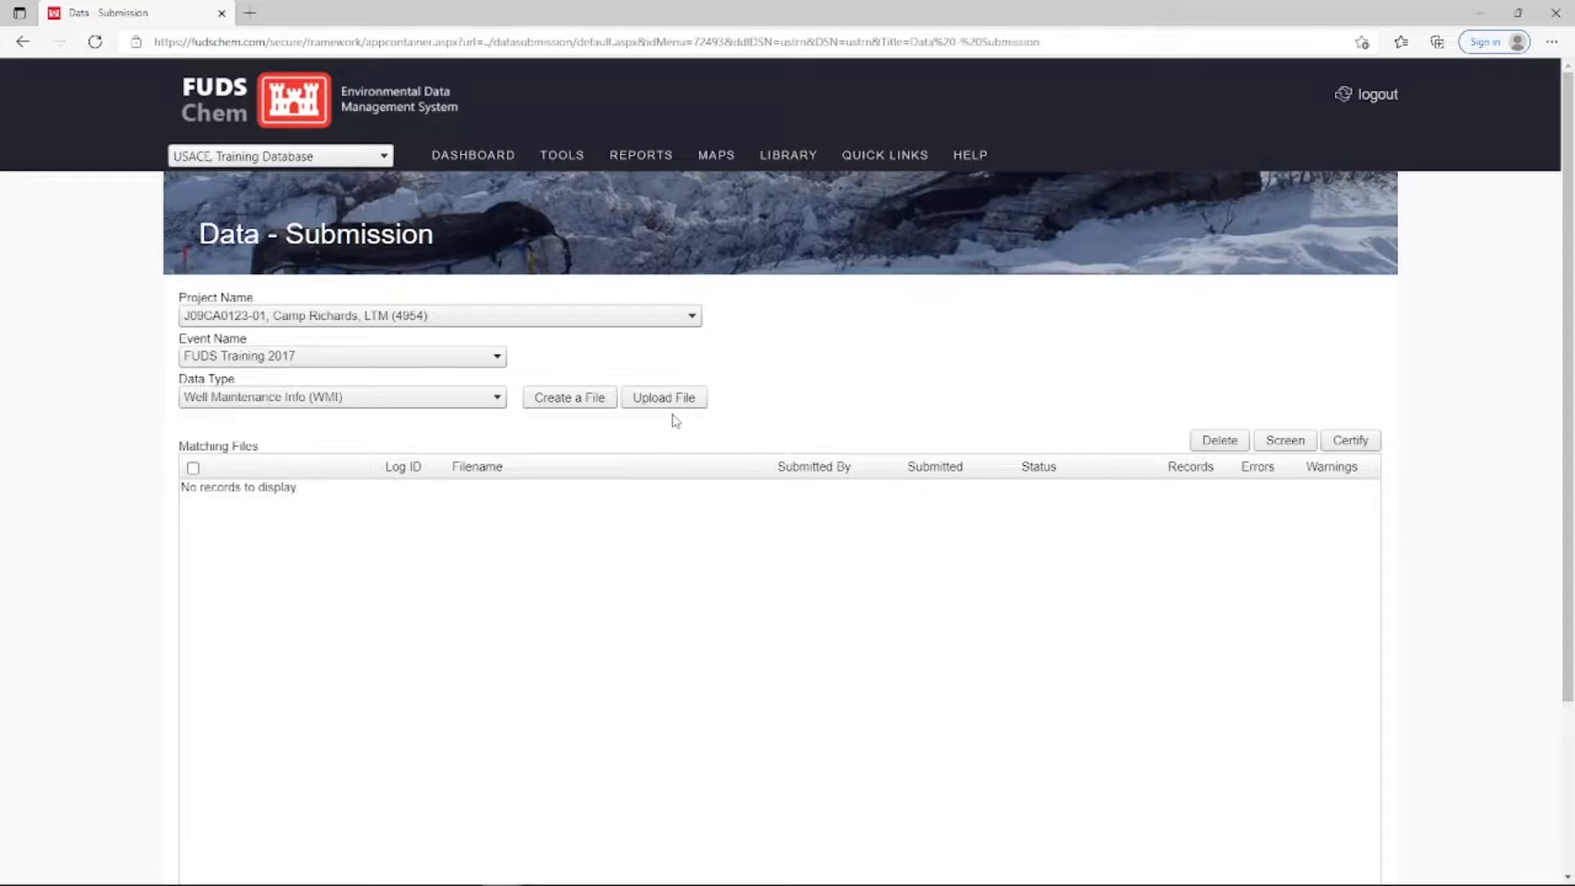
click(568, 405)
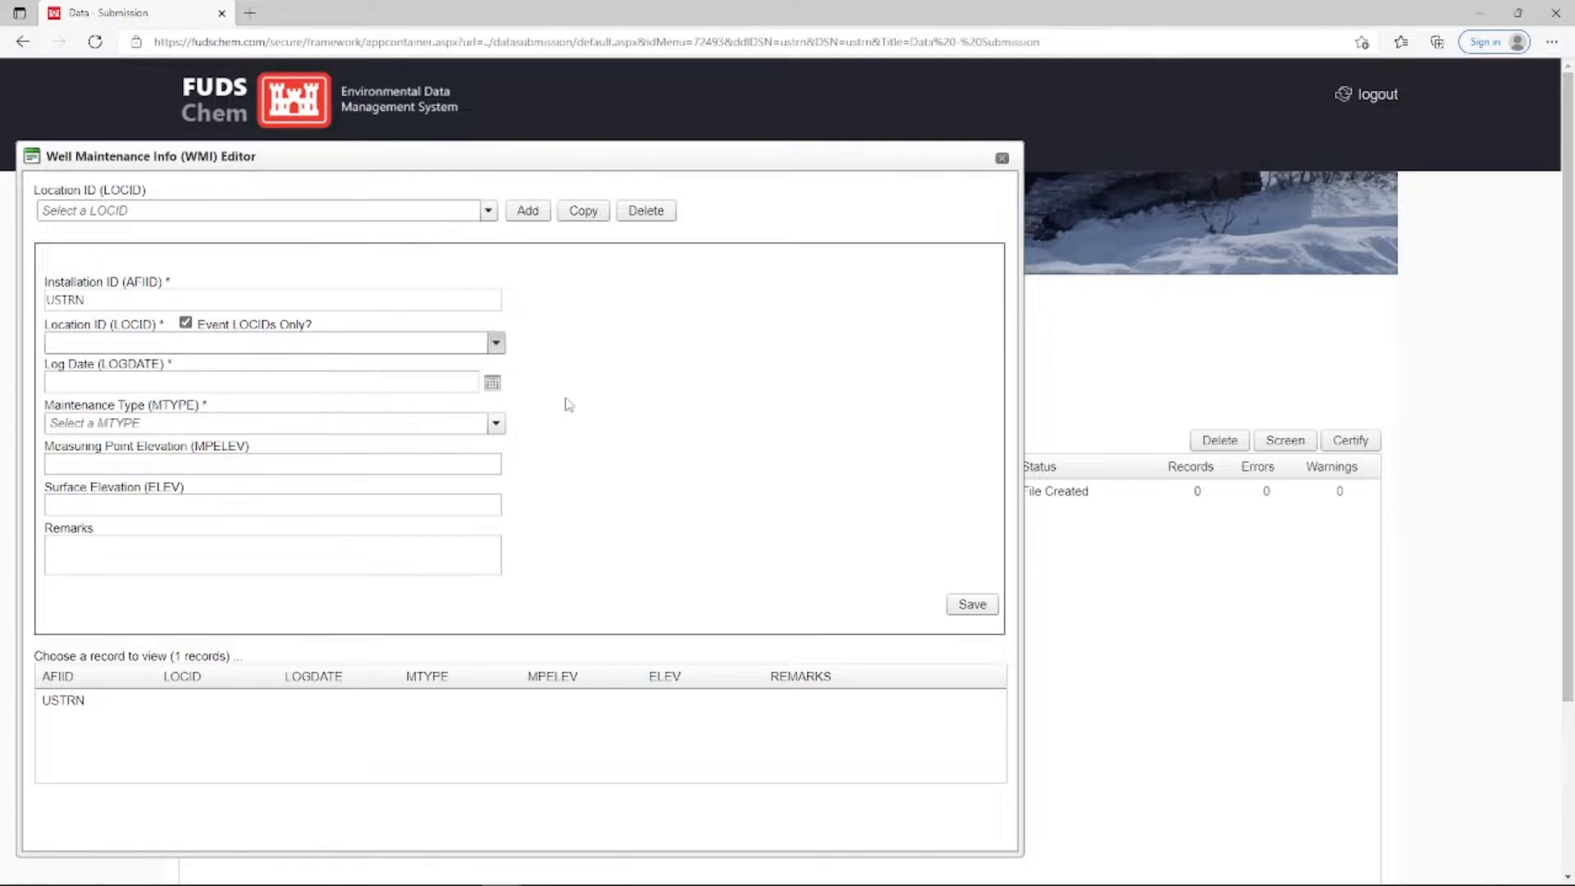
Step: Turn off the event-only LOCID filter, choose location CRB-MW-467S, and set the log date to 4/20/2021
click(200, 344)
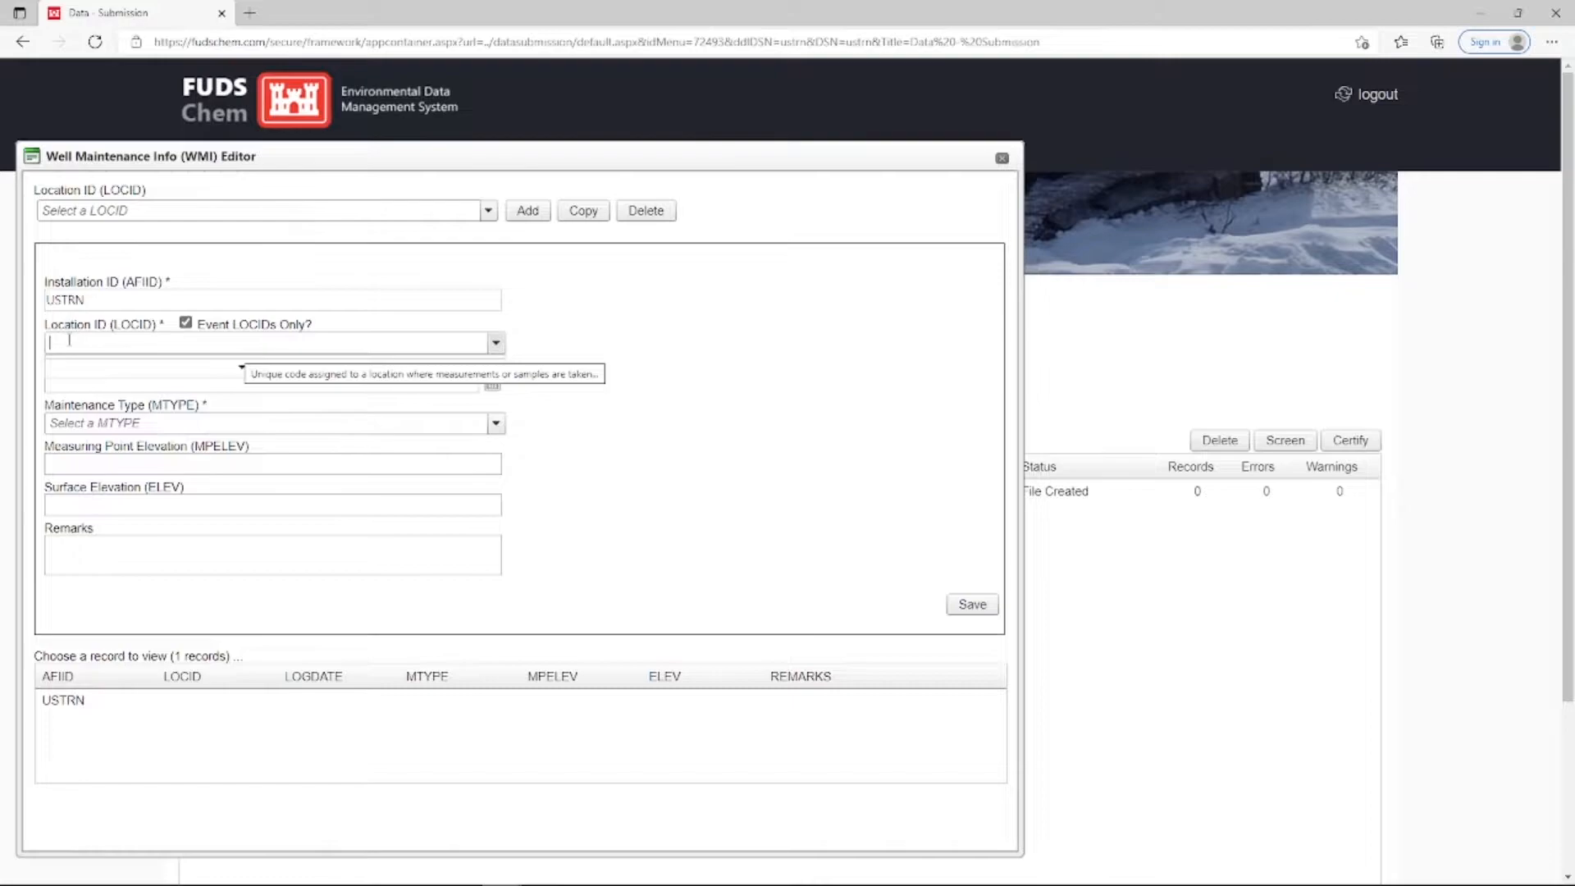
click(185, 323)
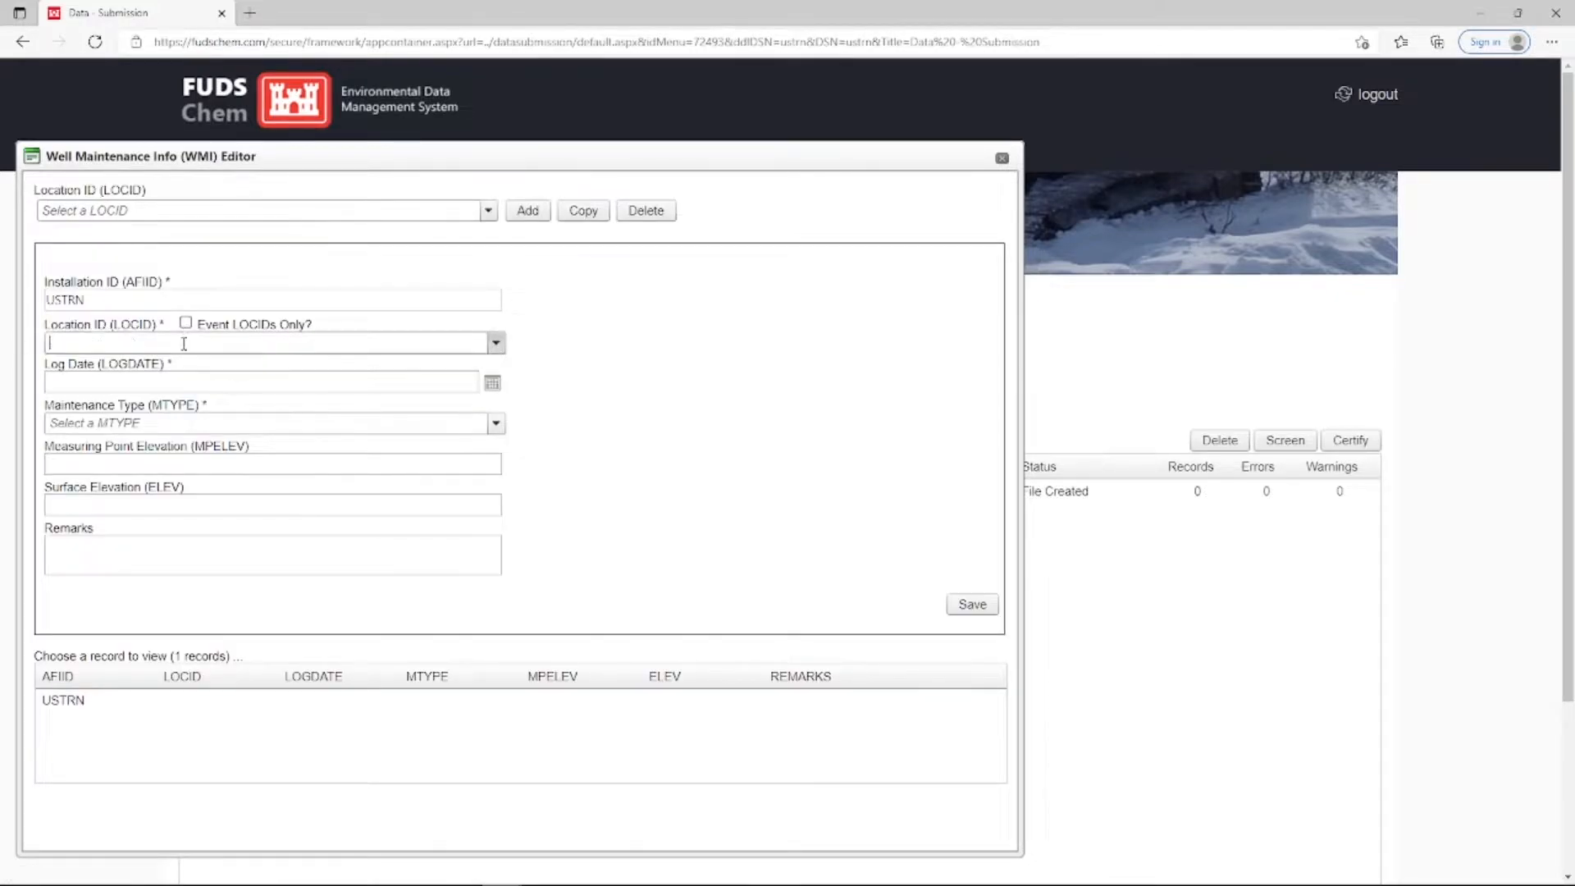
click(184, 344)
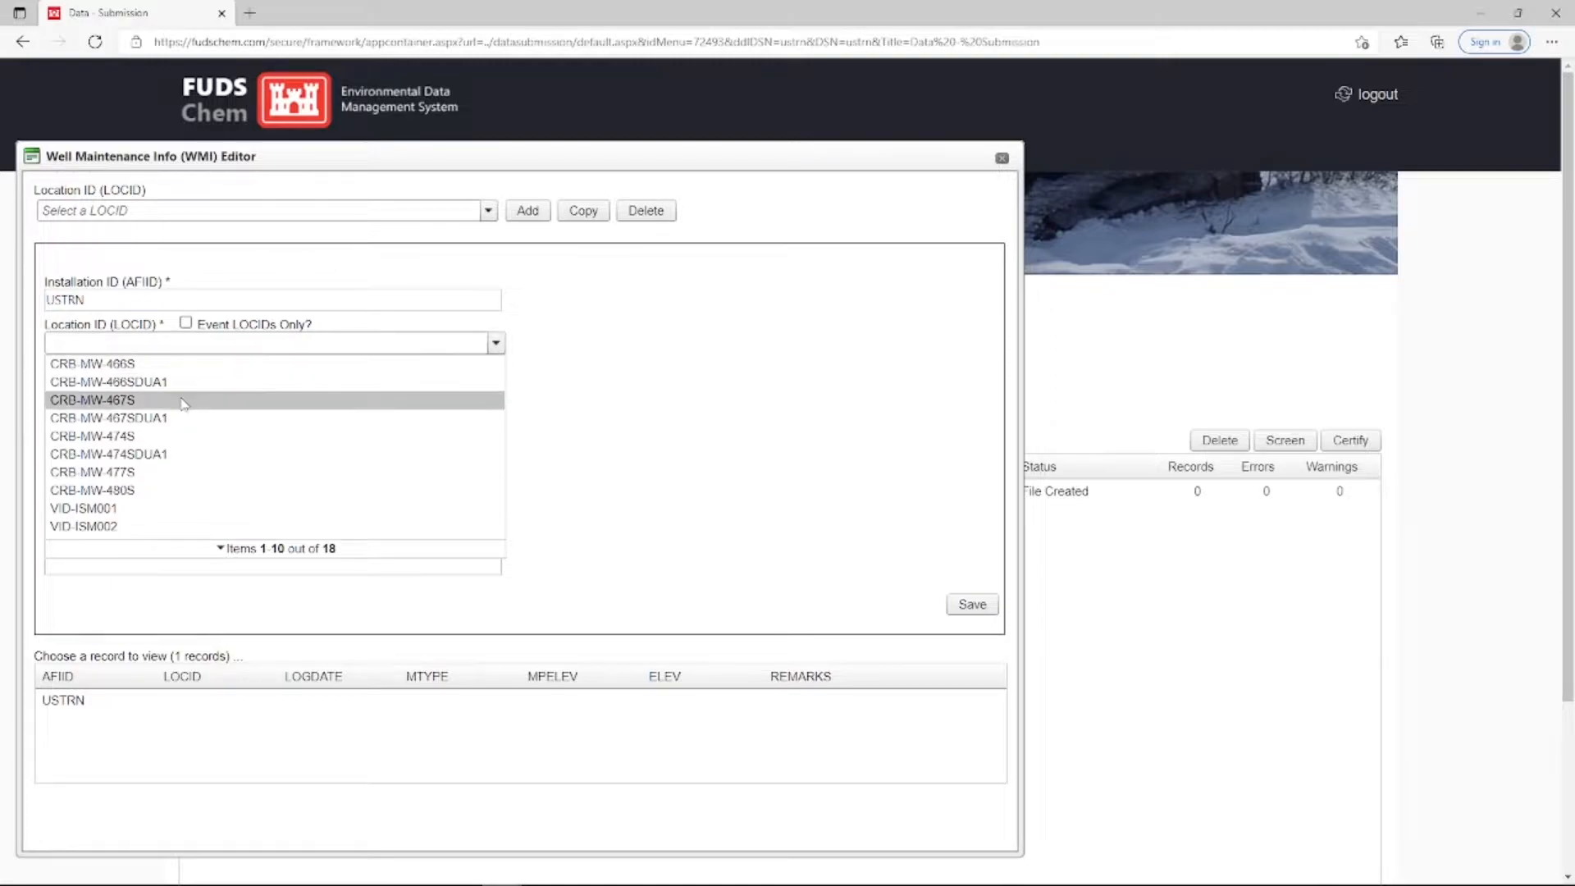
click(184, 401)
click(176, 382)
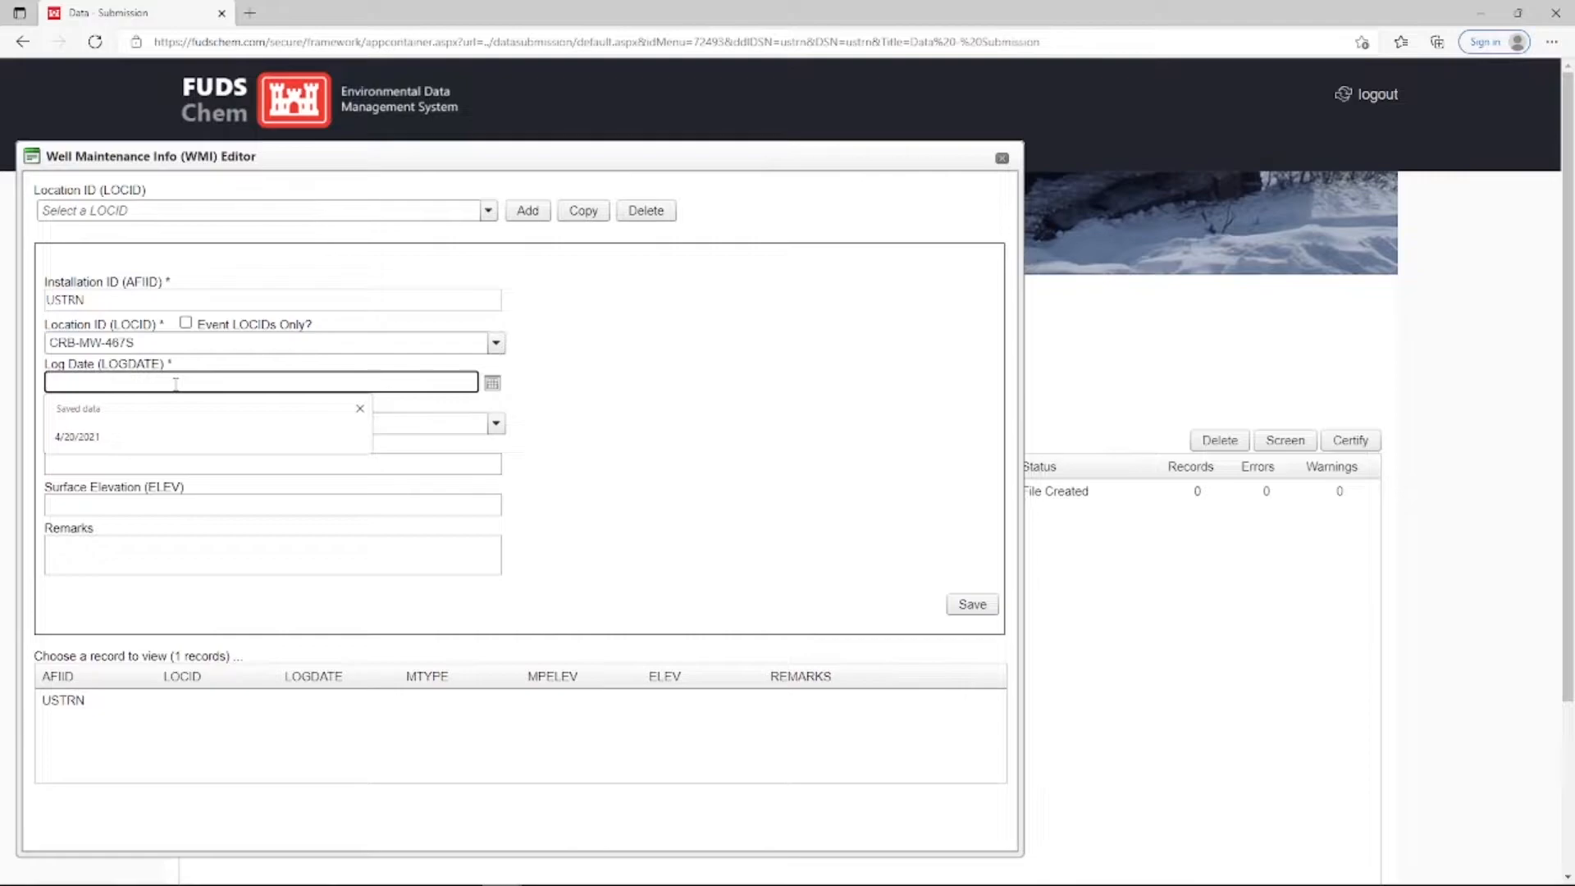
text(4/20/21)
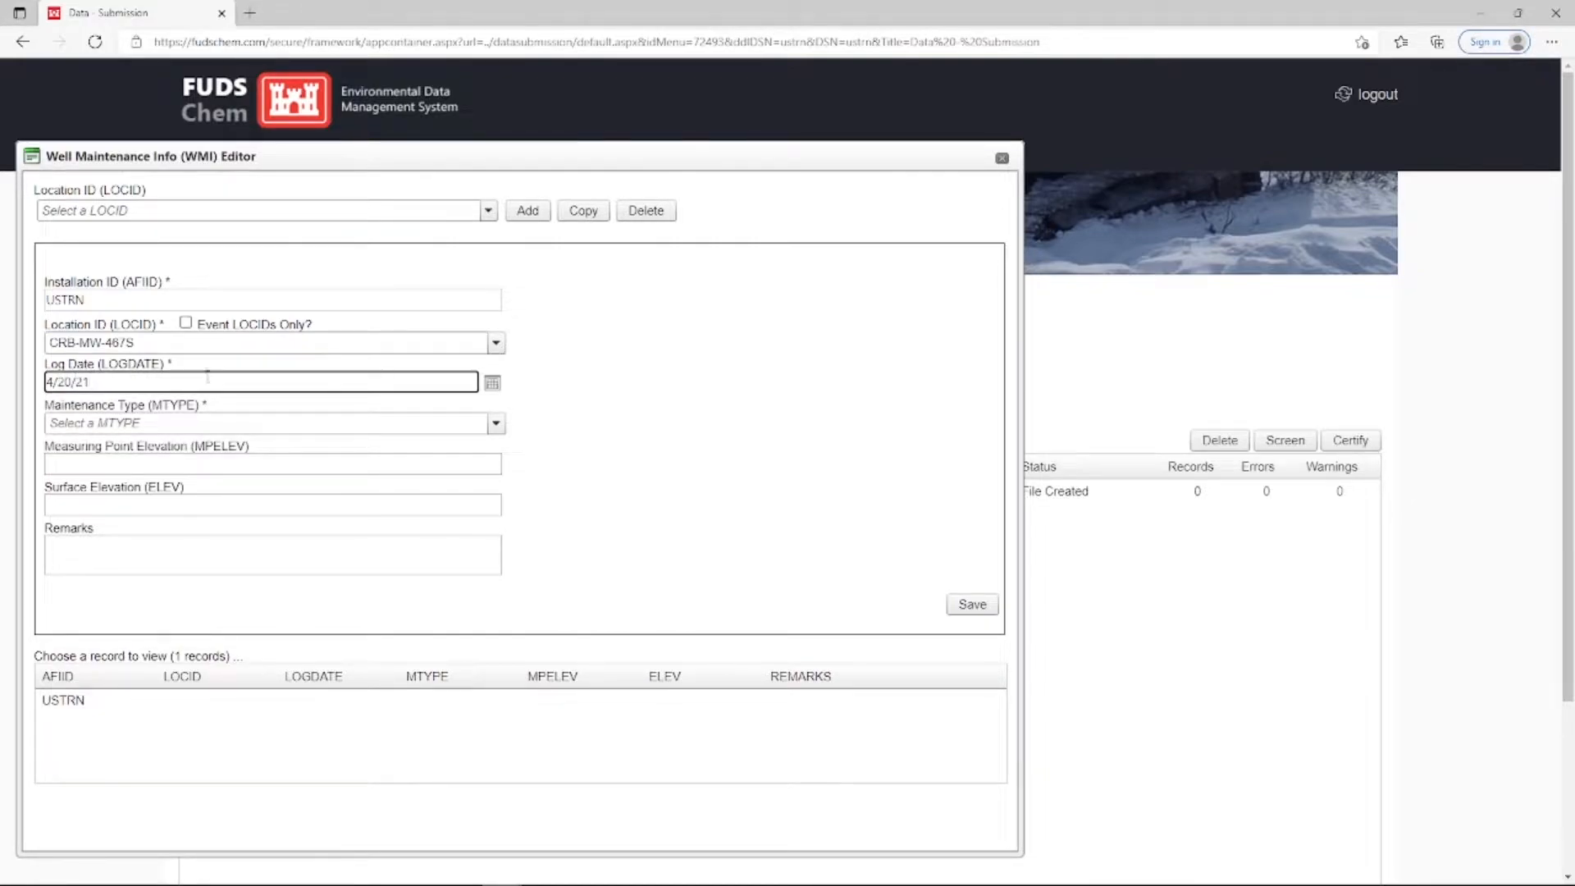
click(218, 361)
Step: Set the record's maintenance type to MPELV (Measuring Point Elevation)
click(218, 424)
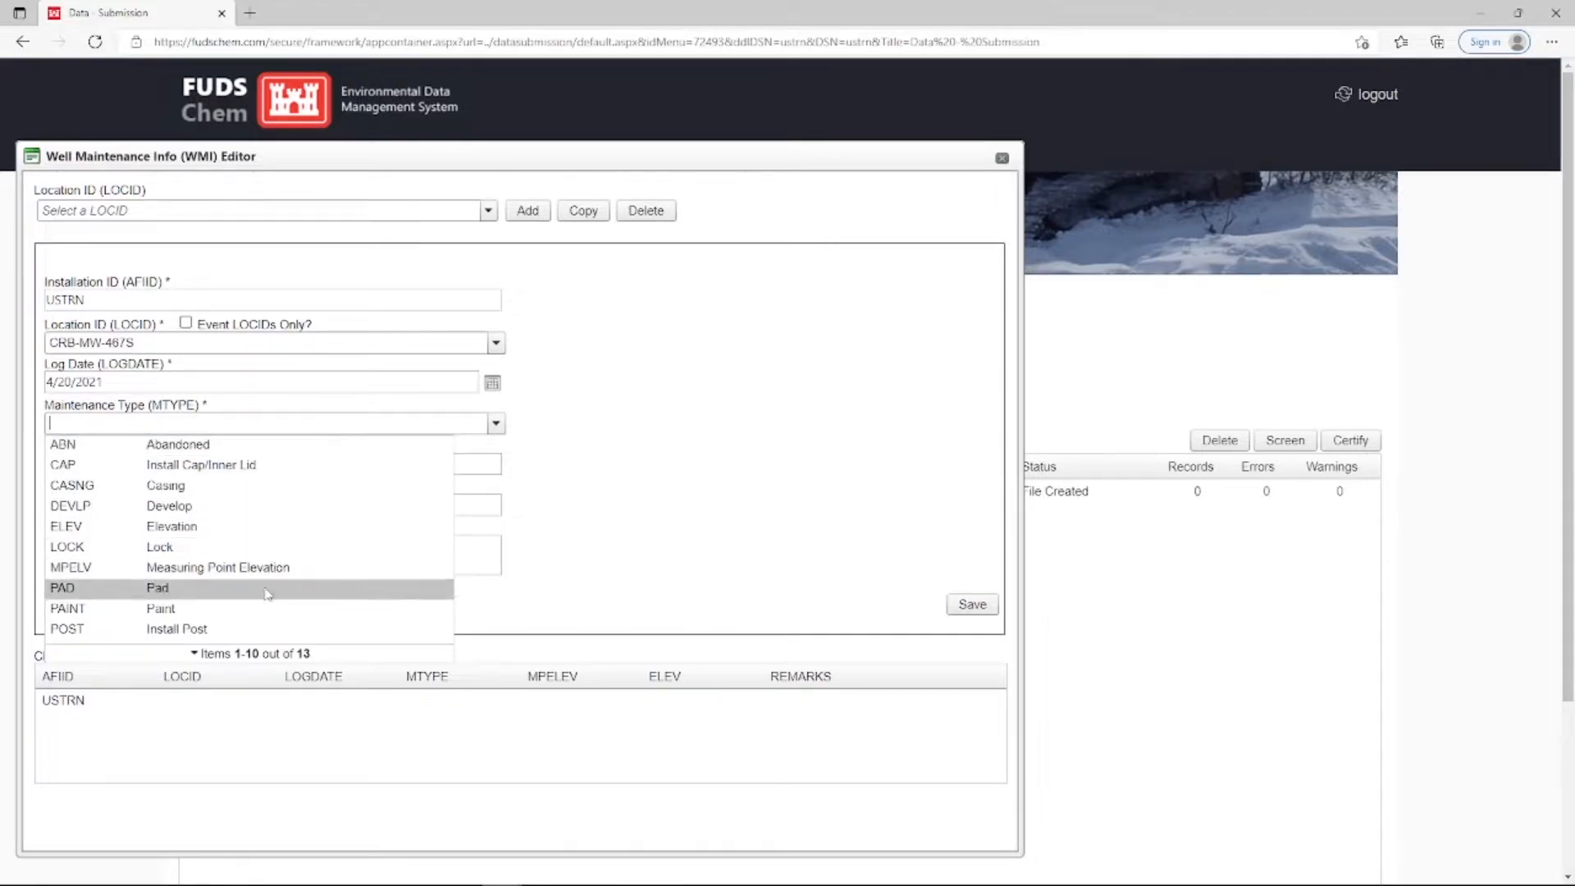
click(314, 655)
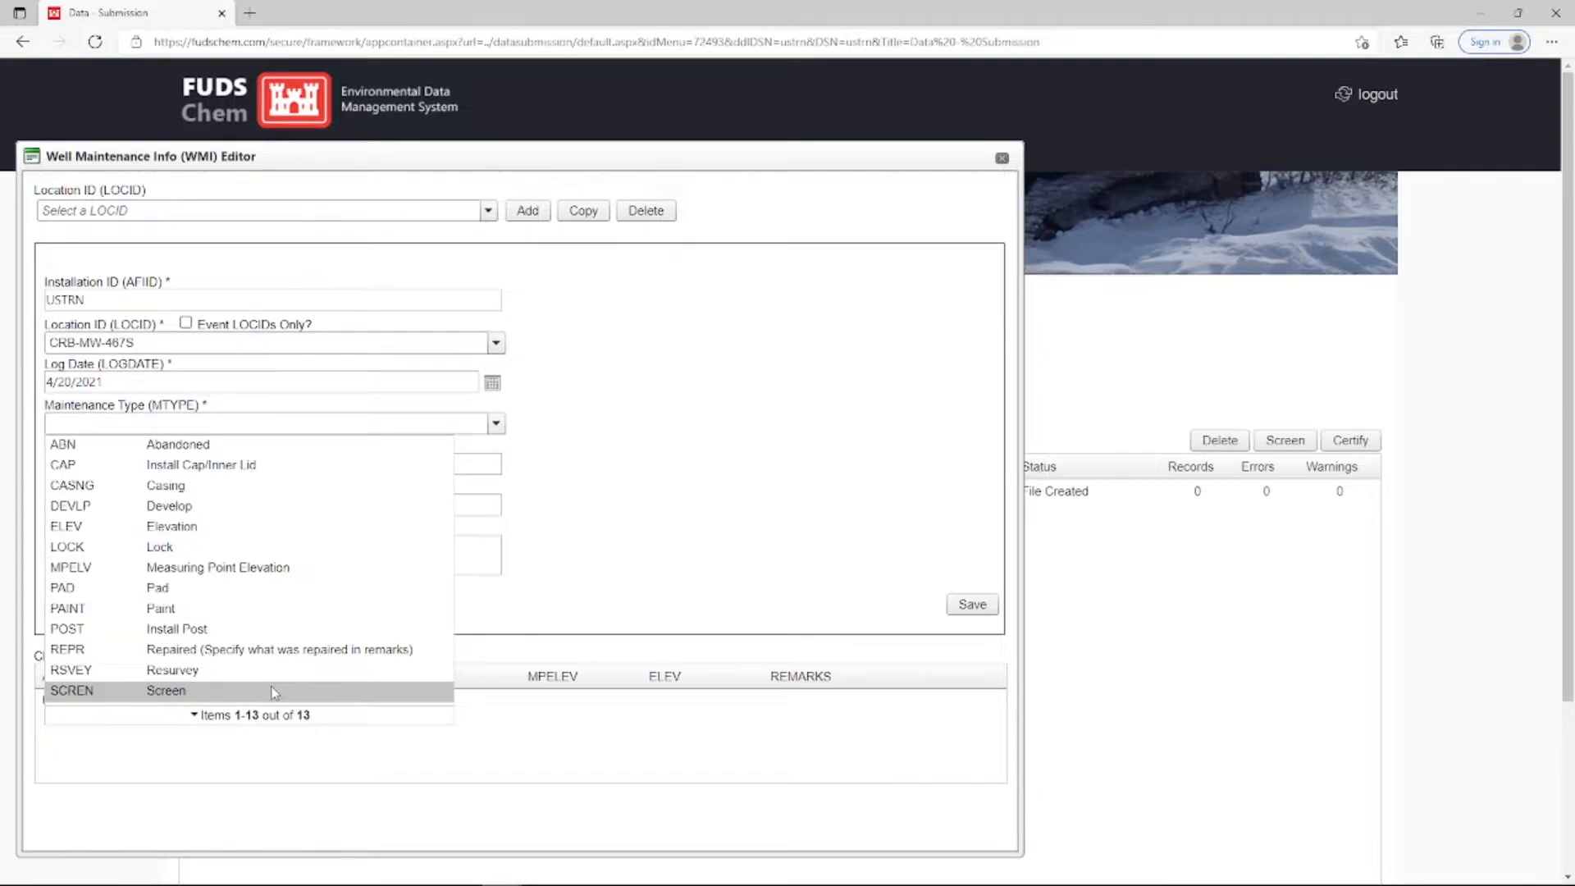
text(m)
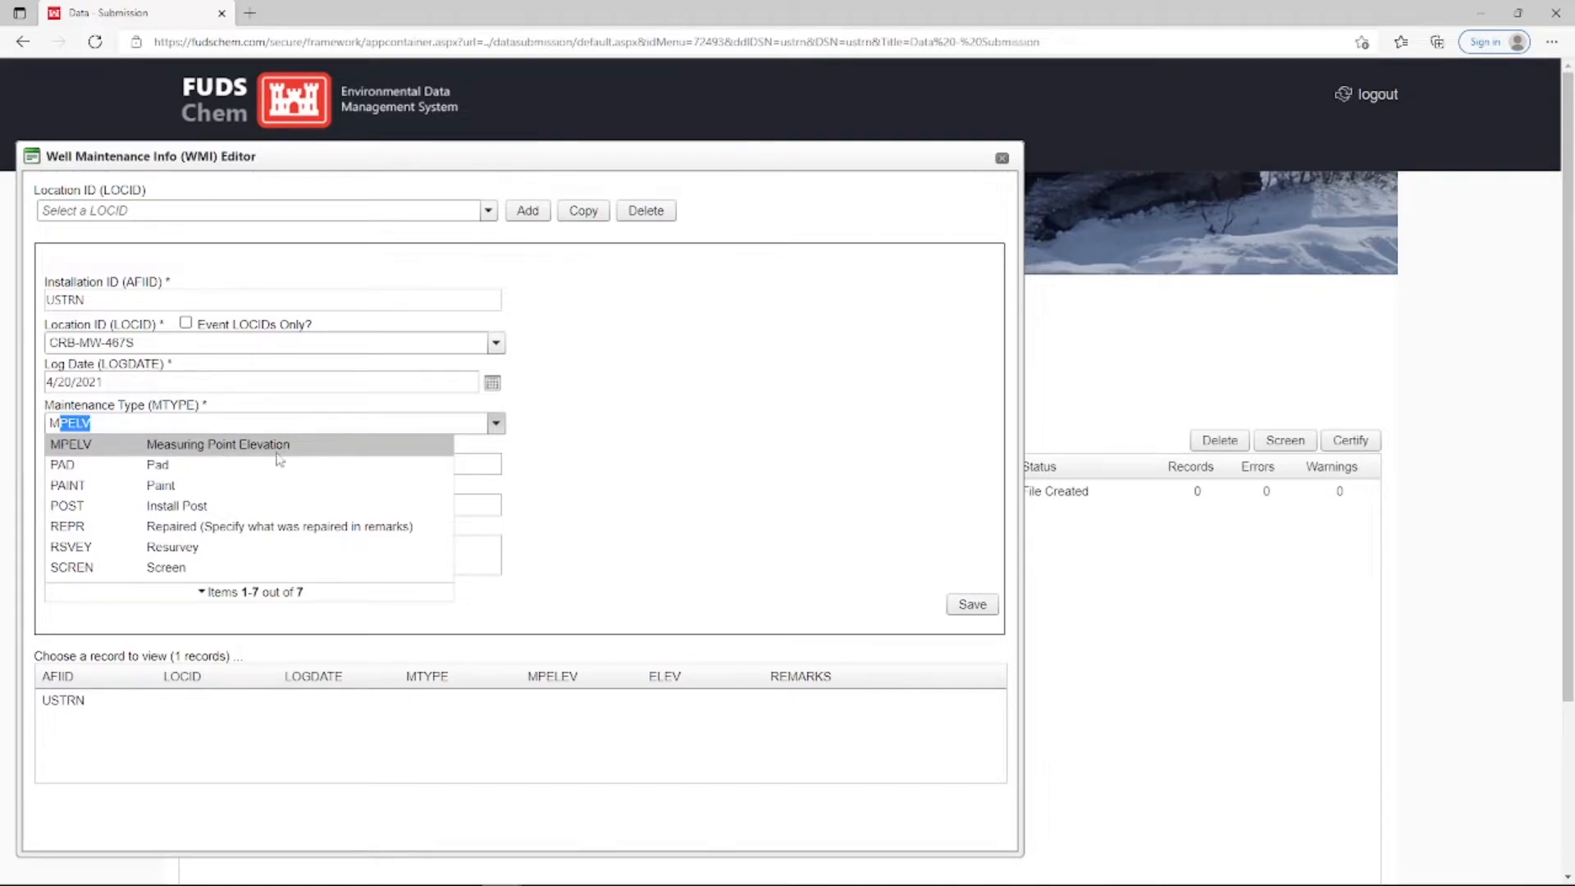
click(319, 452)
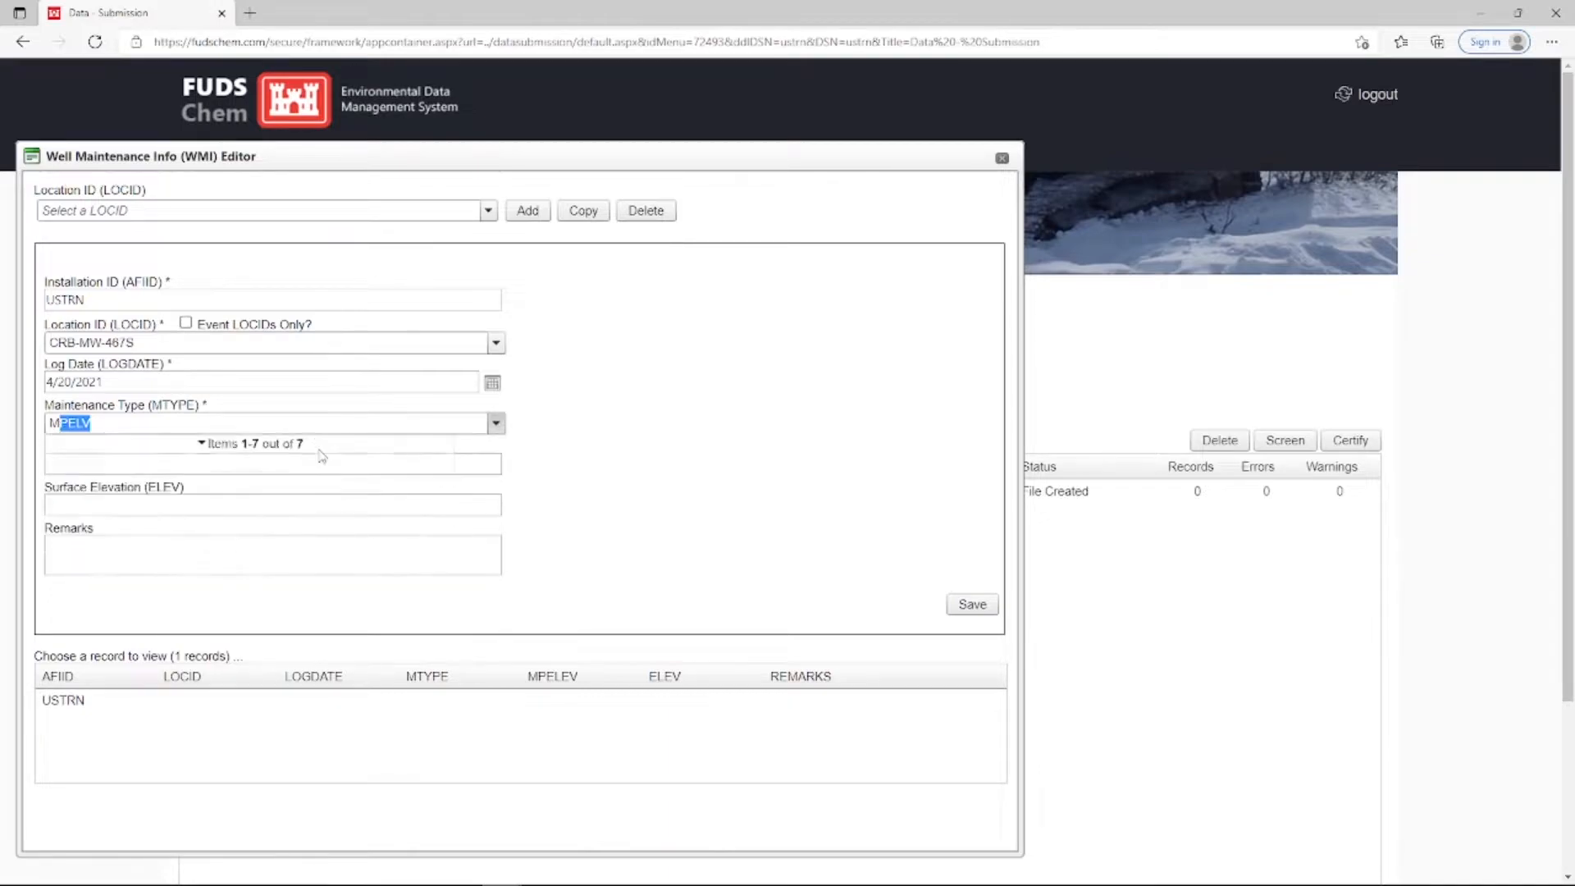
Step: Enter a surface elevation of 25 and a measuring point elevation of 26 in the well maintenance record
click(197, 448)
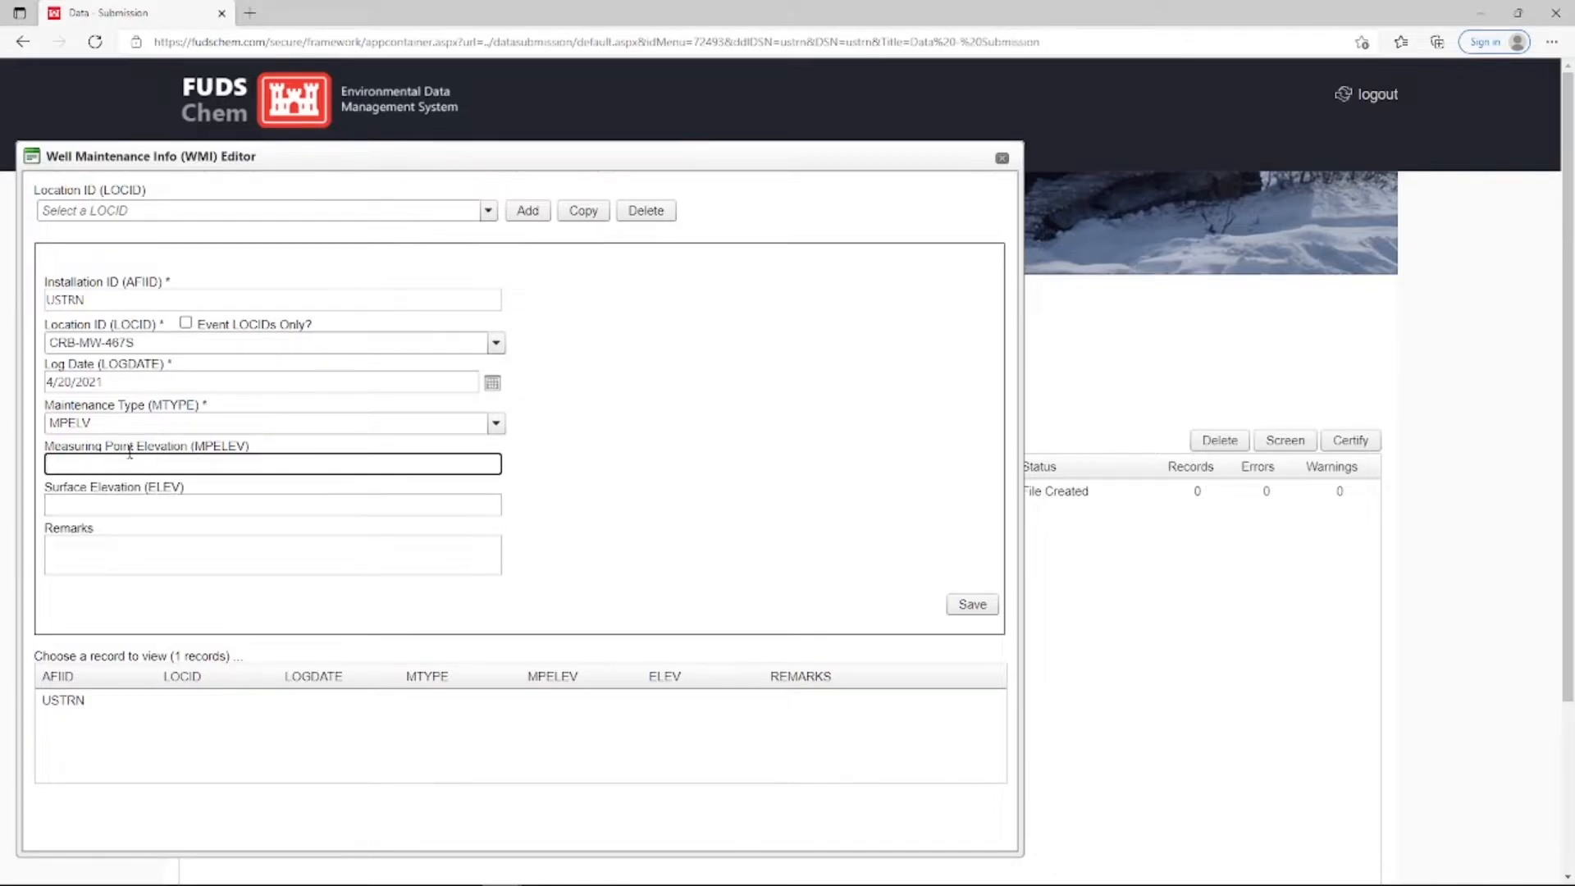
click(59, 502)
text(25)
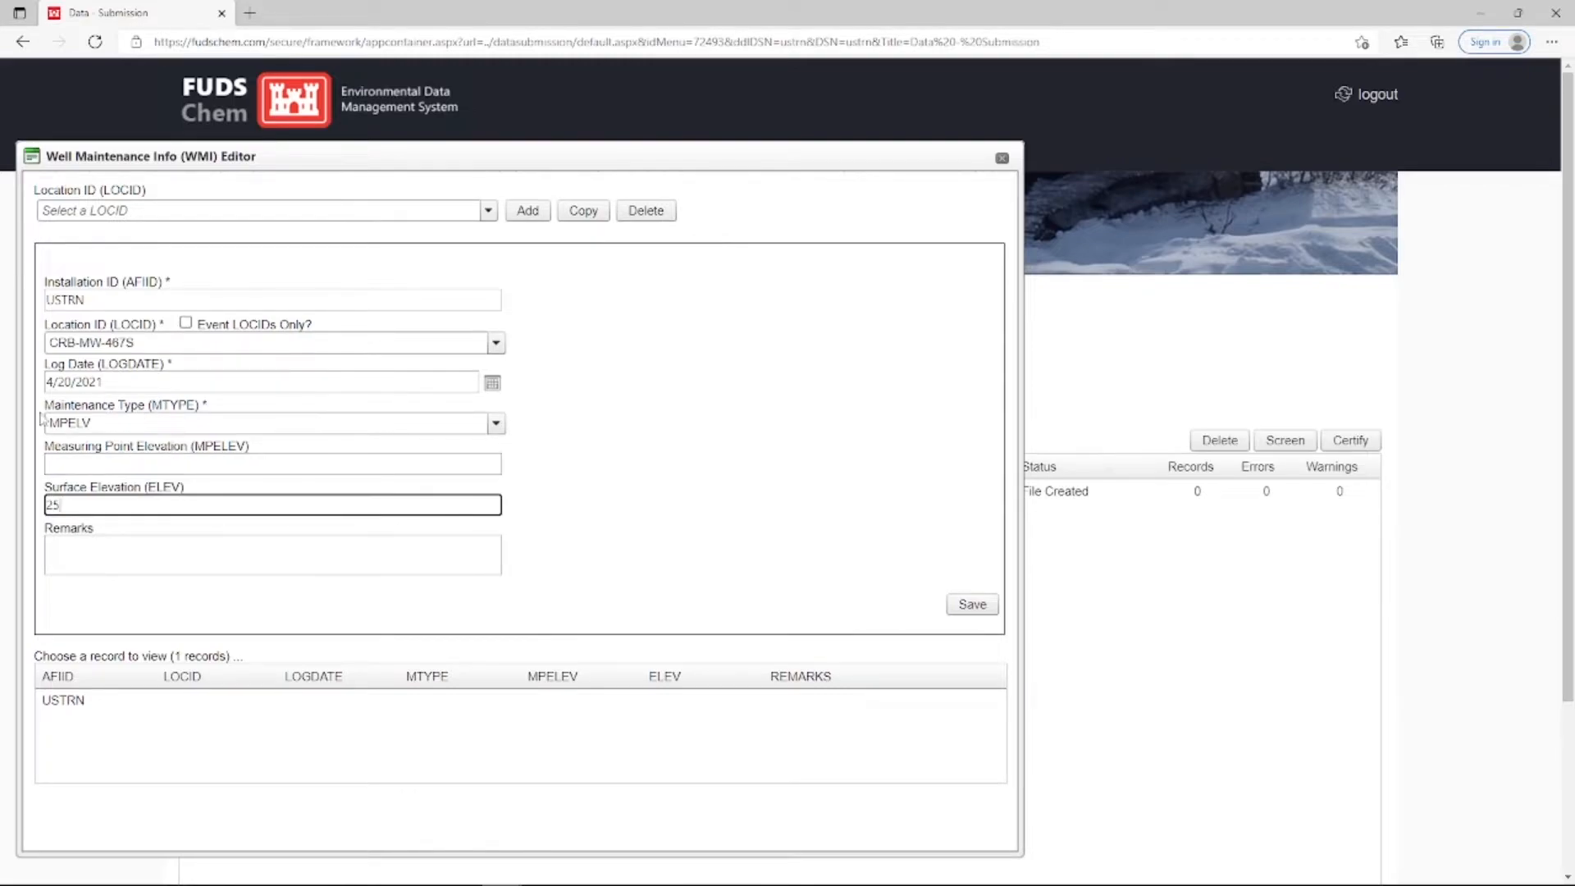
click(134, 467)
text(26)
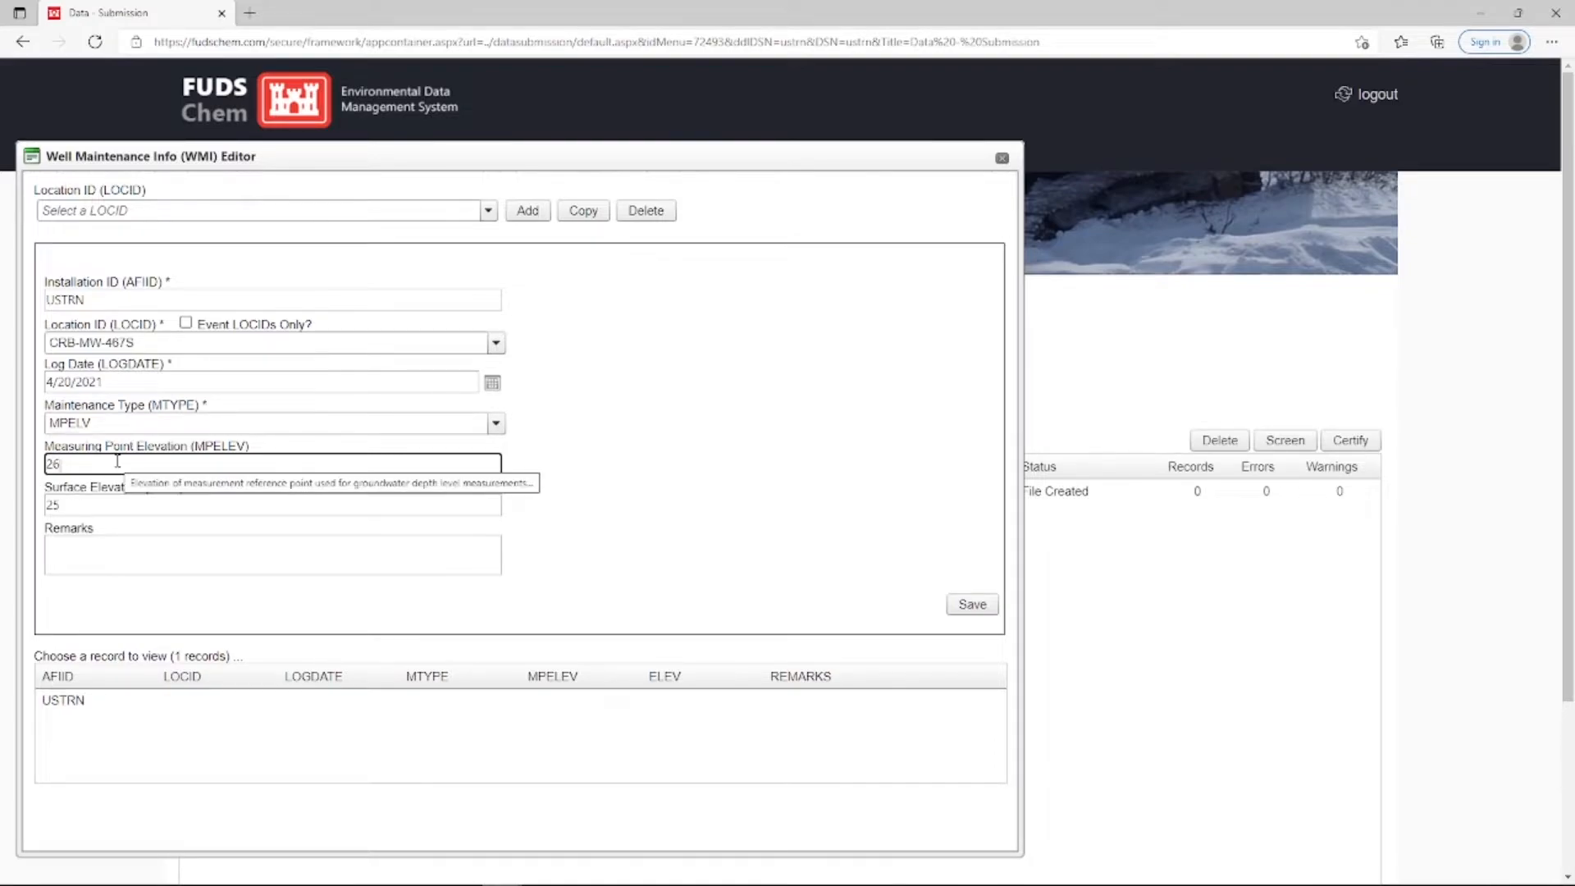
Step: Add the remark "Well backed over by truck. Casing broken. Measuring point elevation lowered.", save the record, and close the WMI editor
click(105, 547)
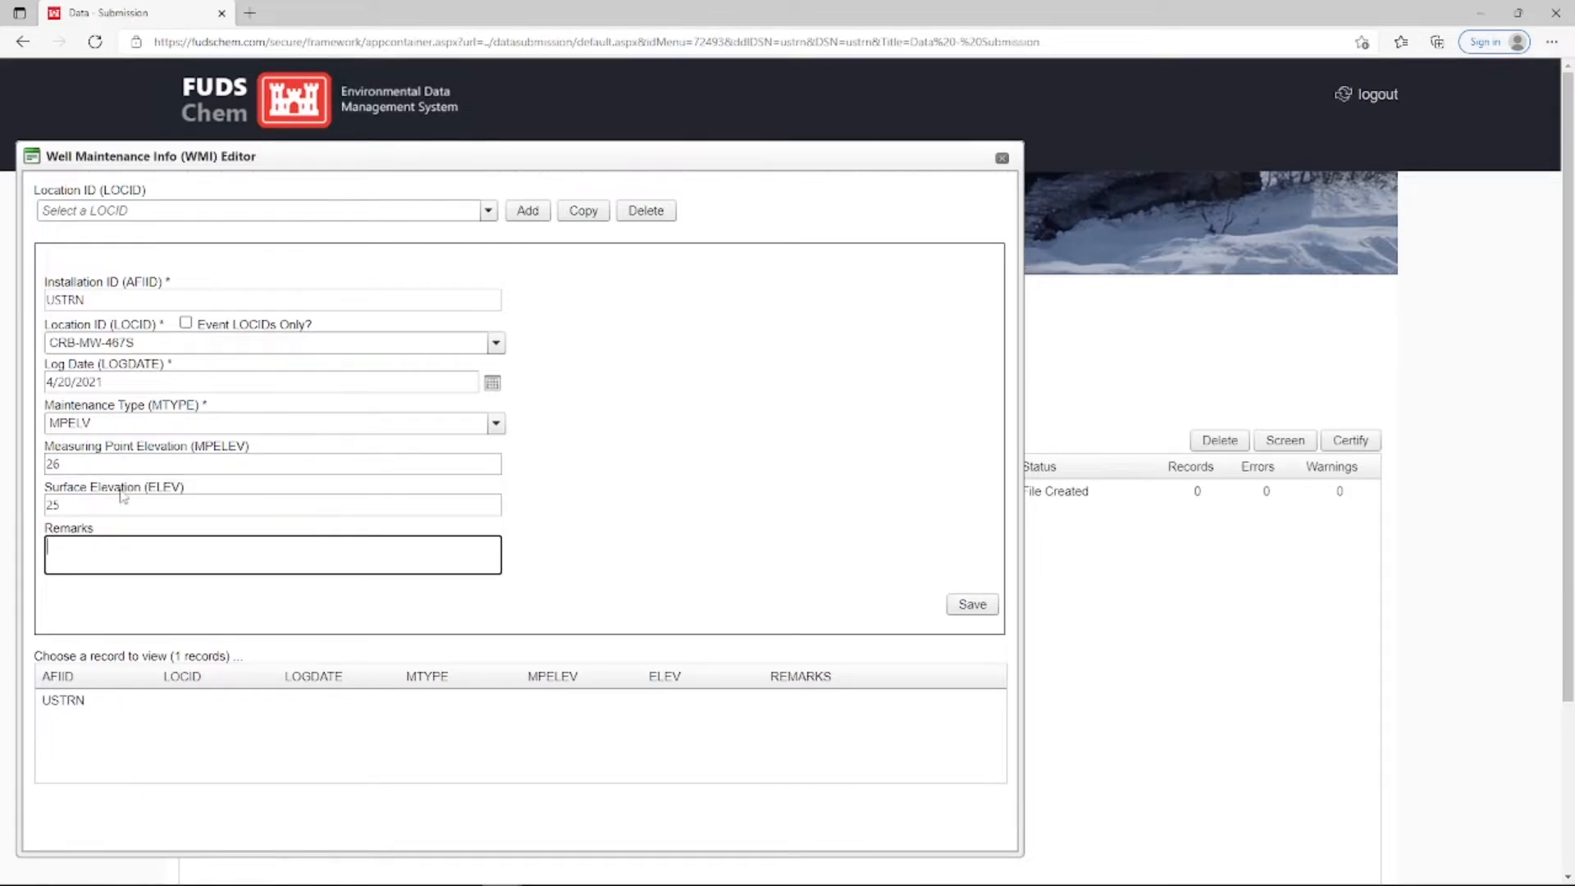
click(99, 555)
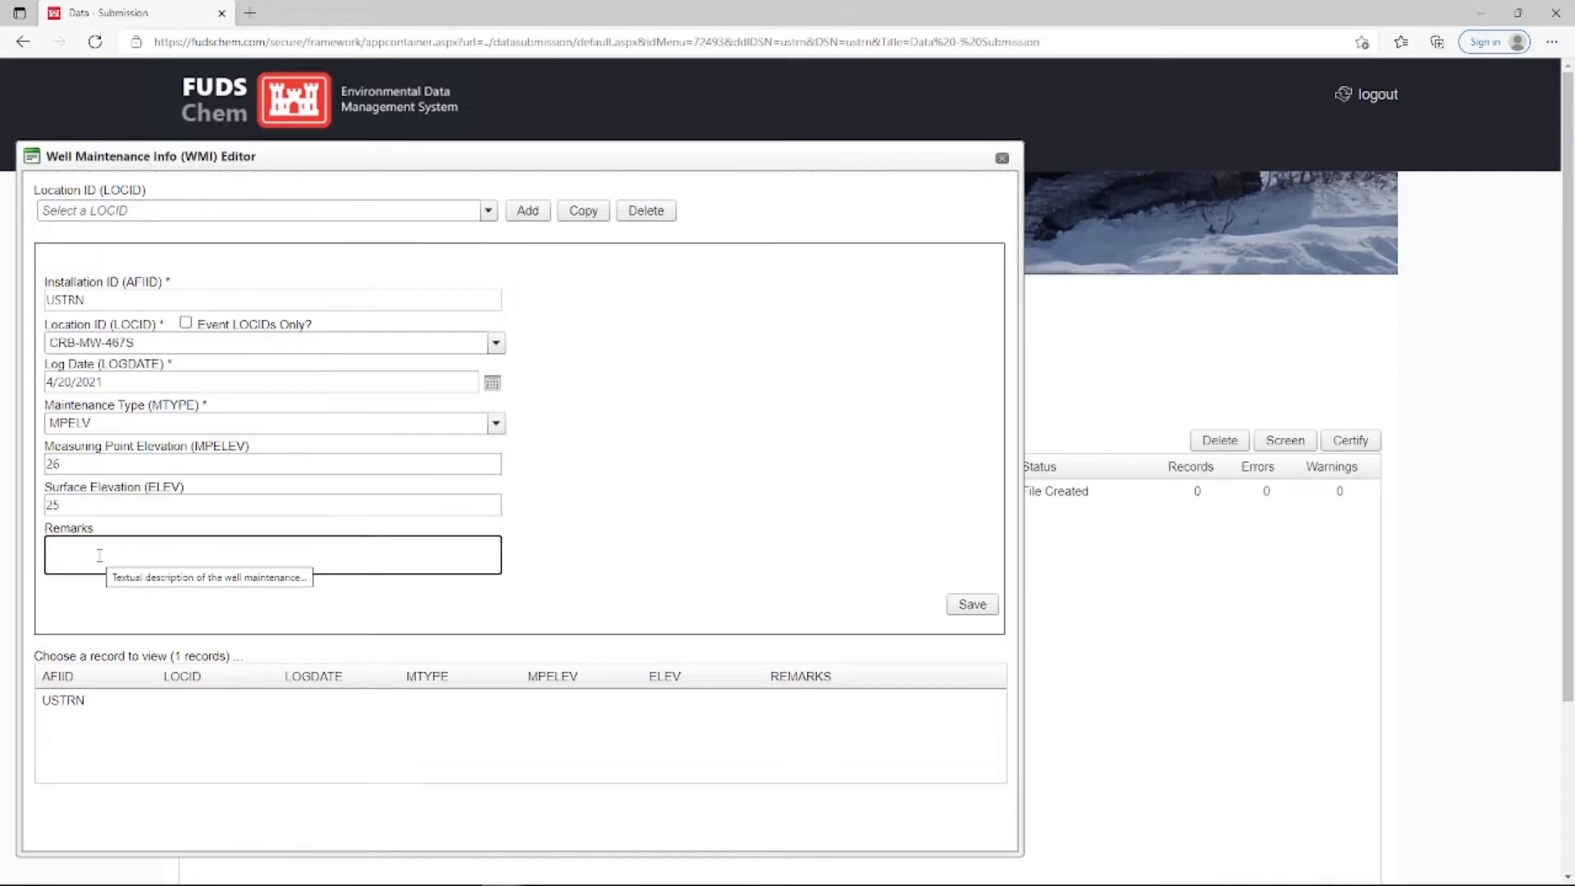
text(Well backed over by truck. Casing broken. Measuring point elevation lowered.)
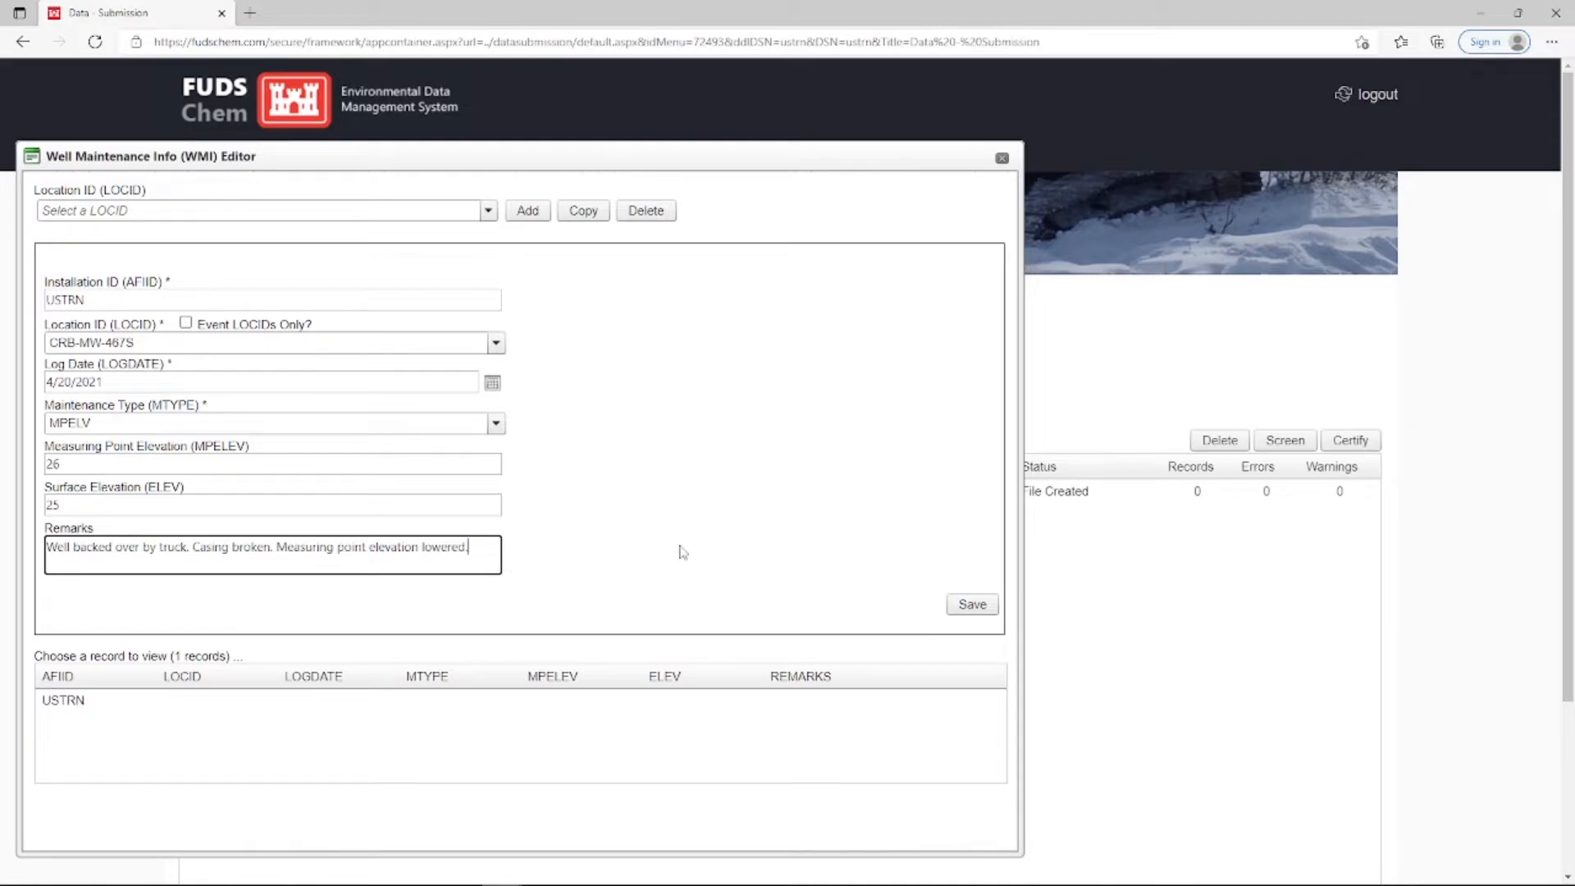
click(964, 611)
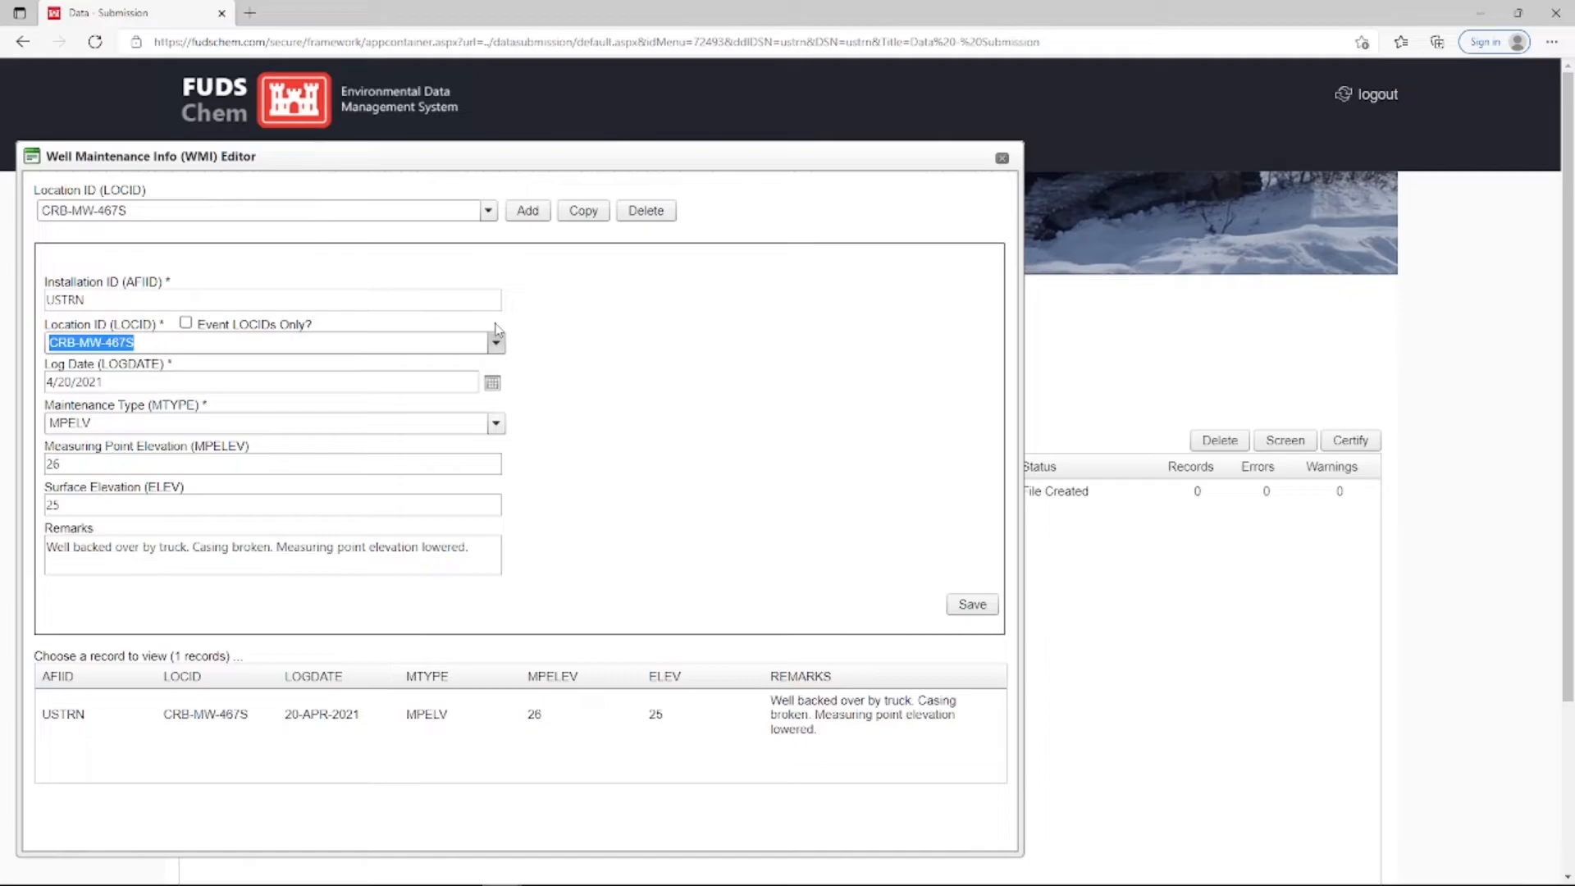
click(1002, 158)
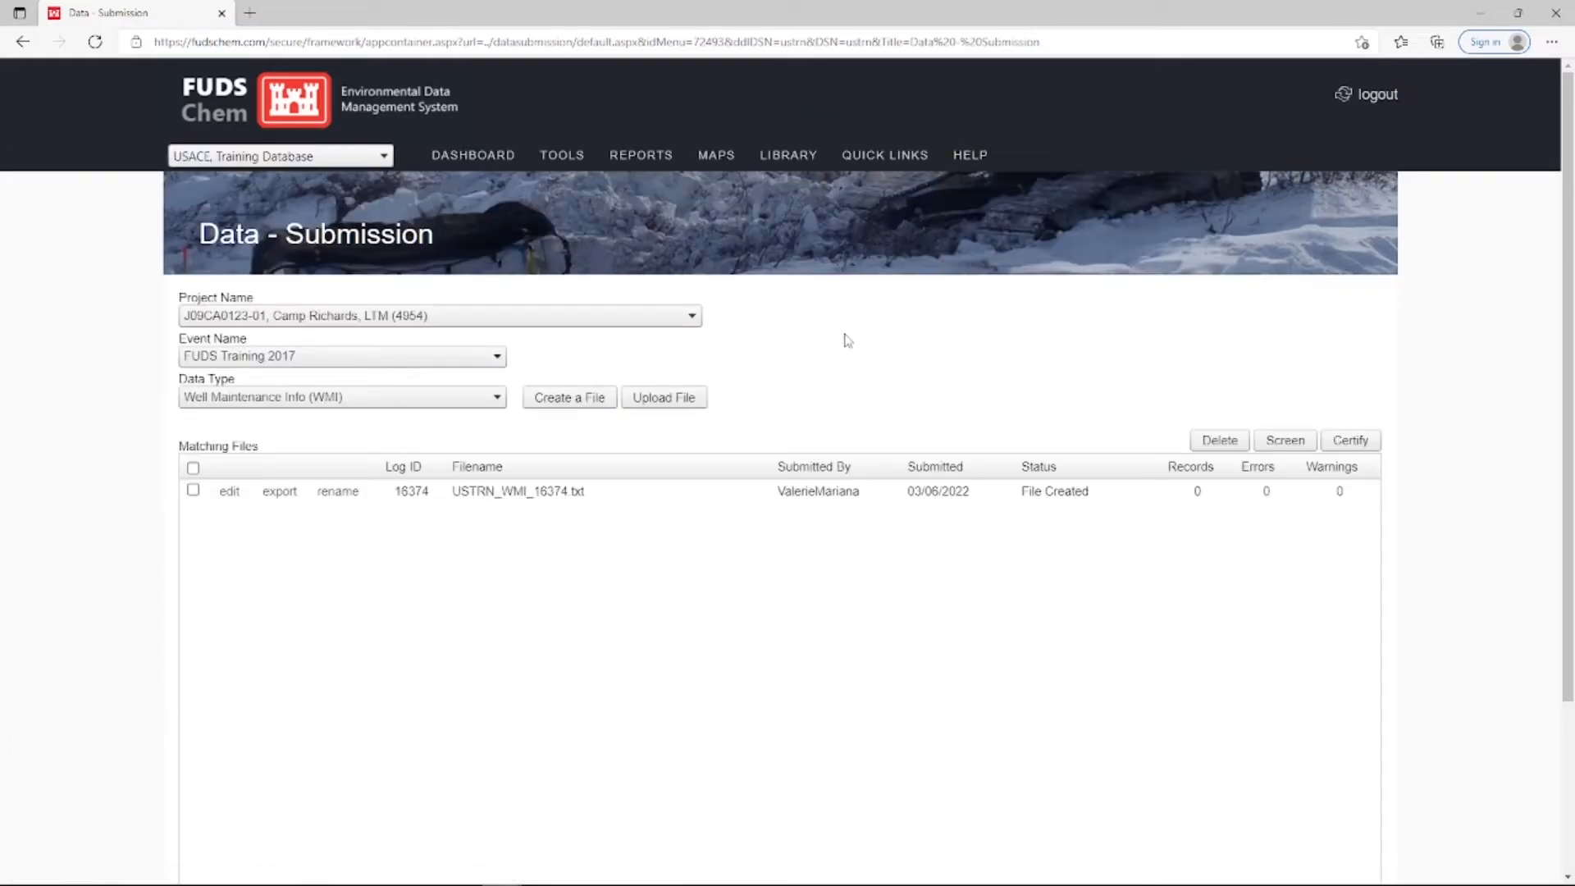
Step: Rename the new WMI file to WMI_CRB-MW-467S_2Q2021
click(338, 490)
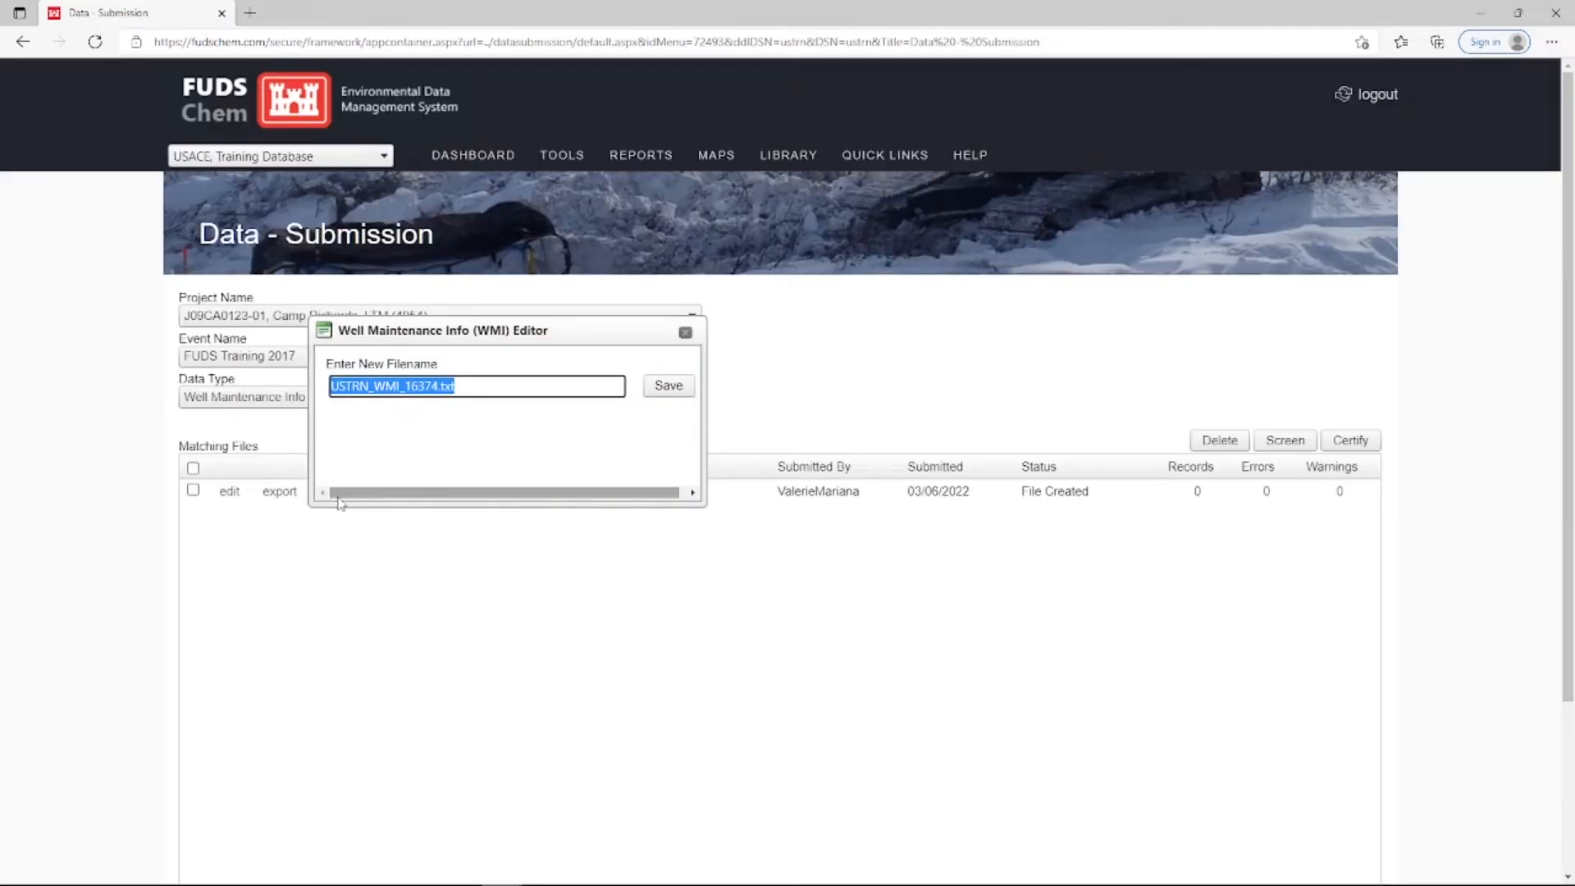
text(WM)
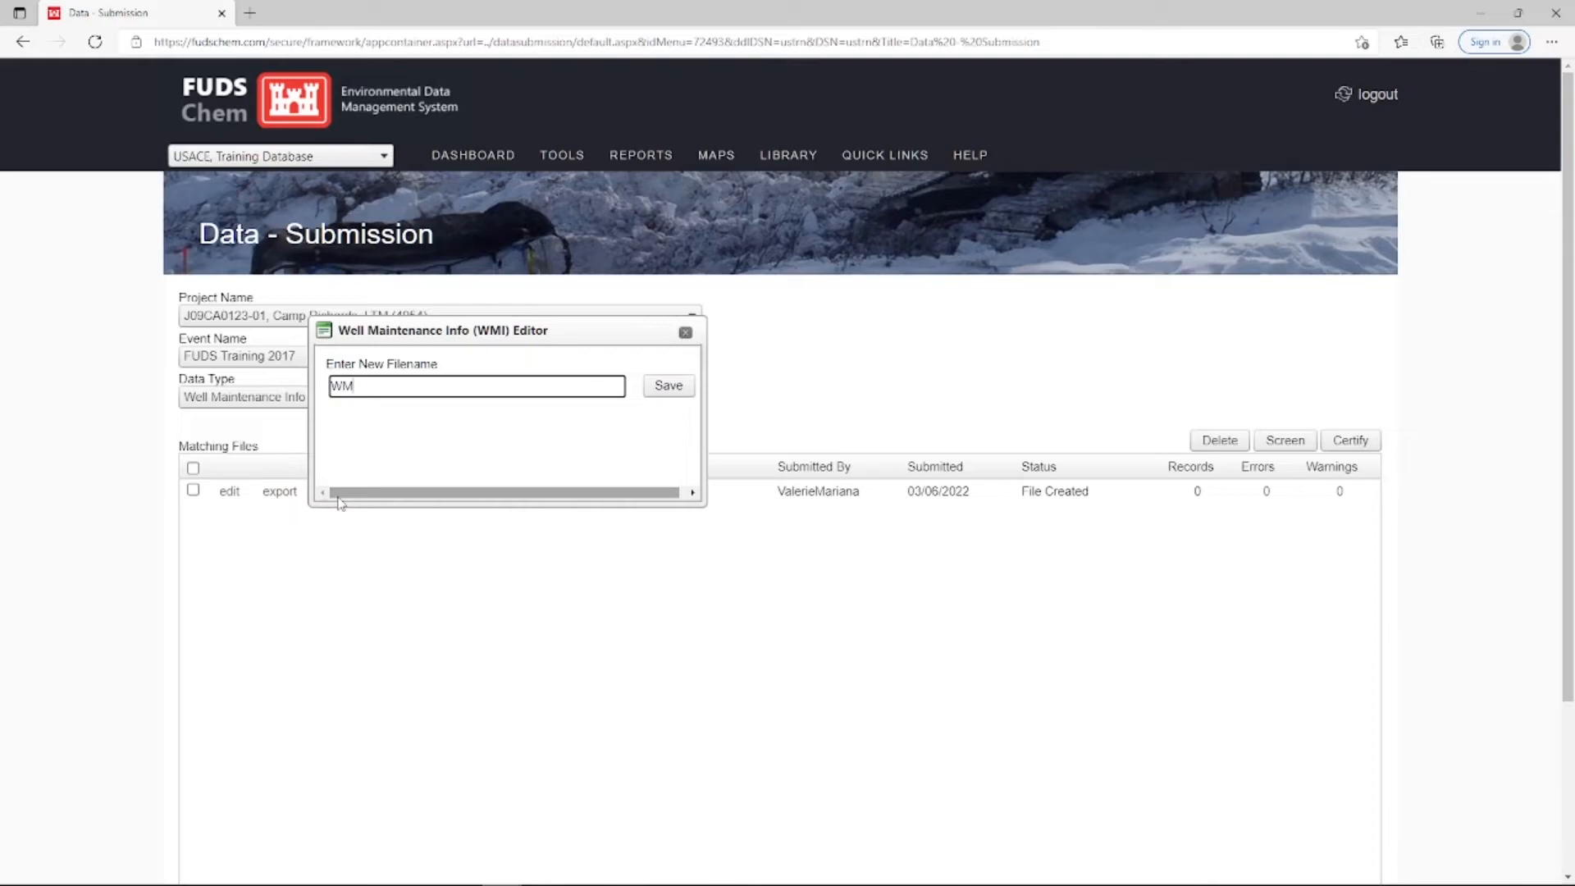
text(I_CRB-MW-467S_2Q2021)
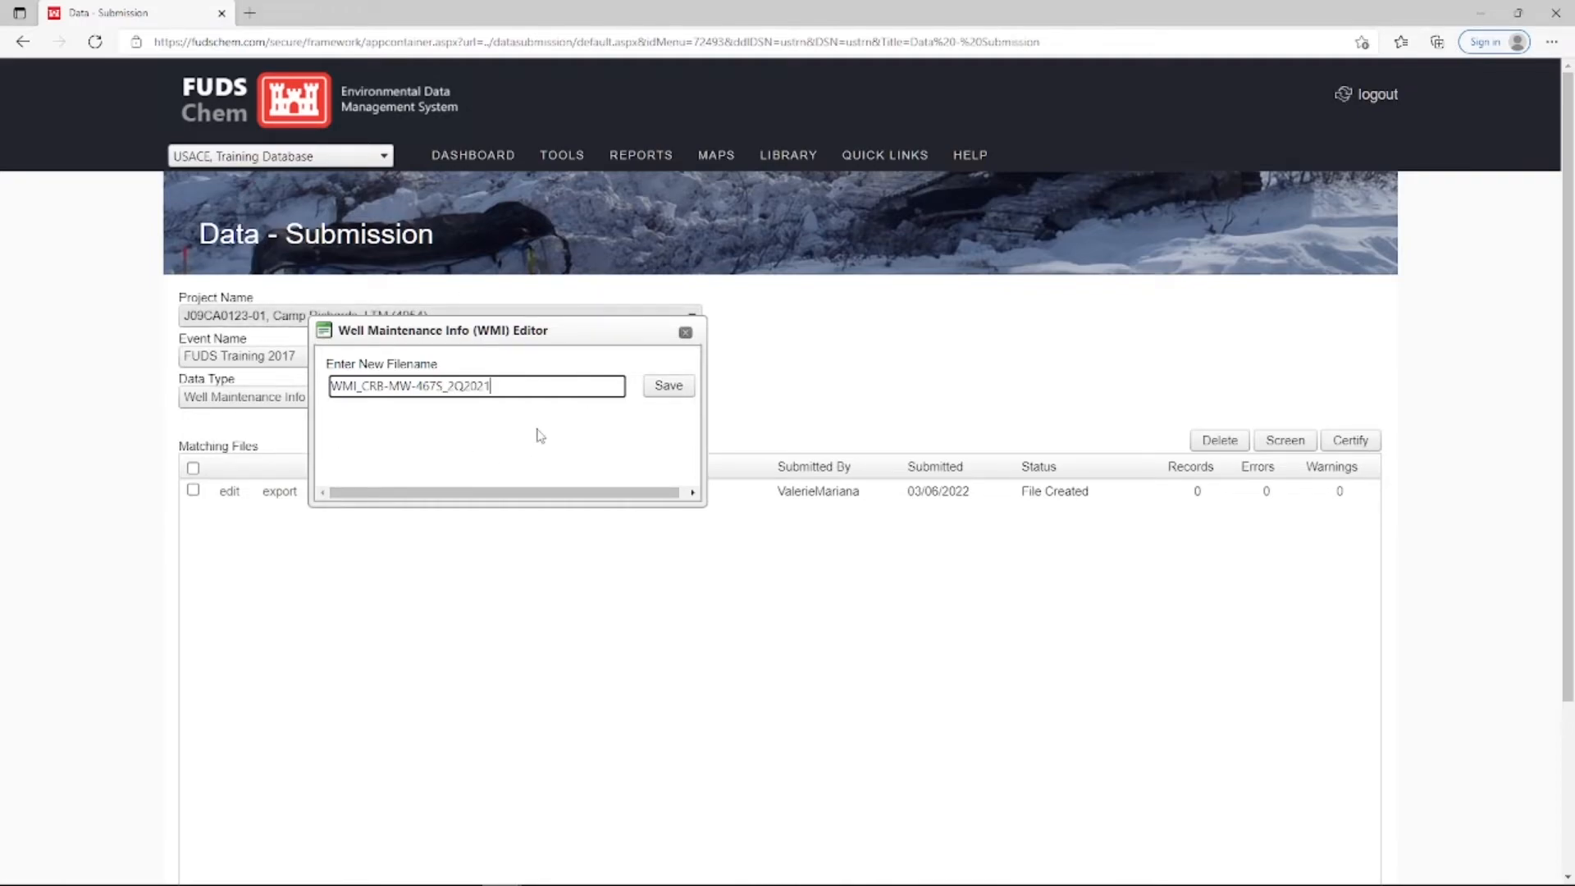
click(668, 387)
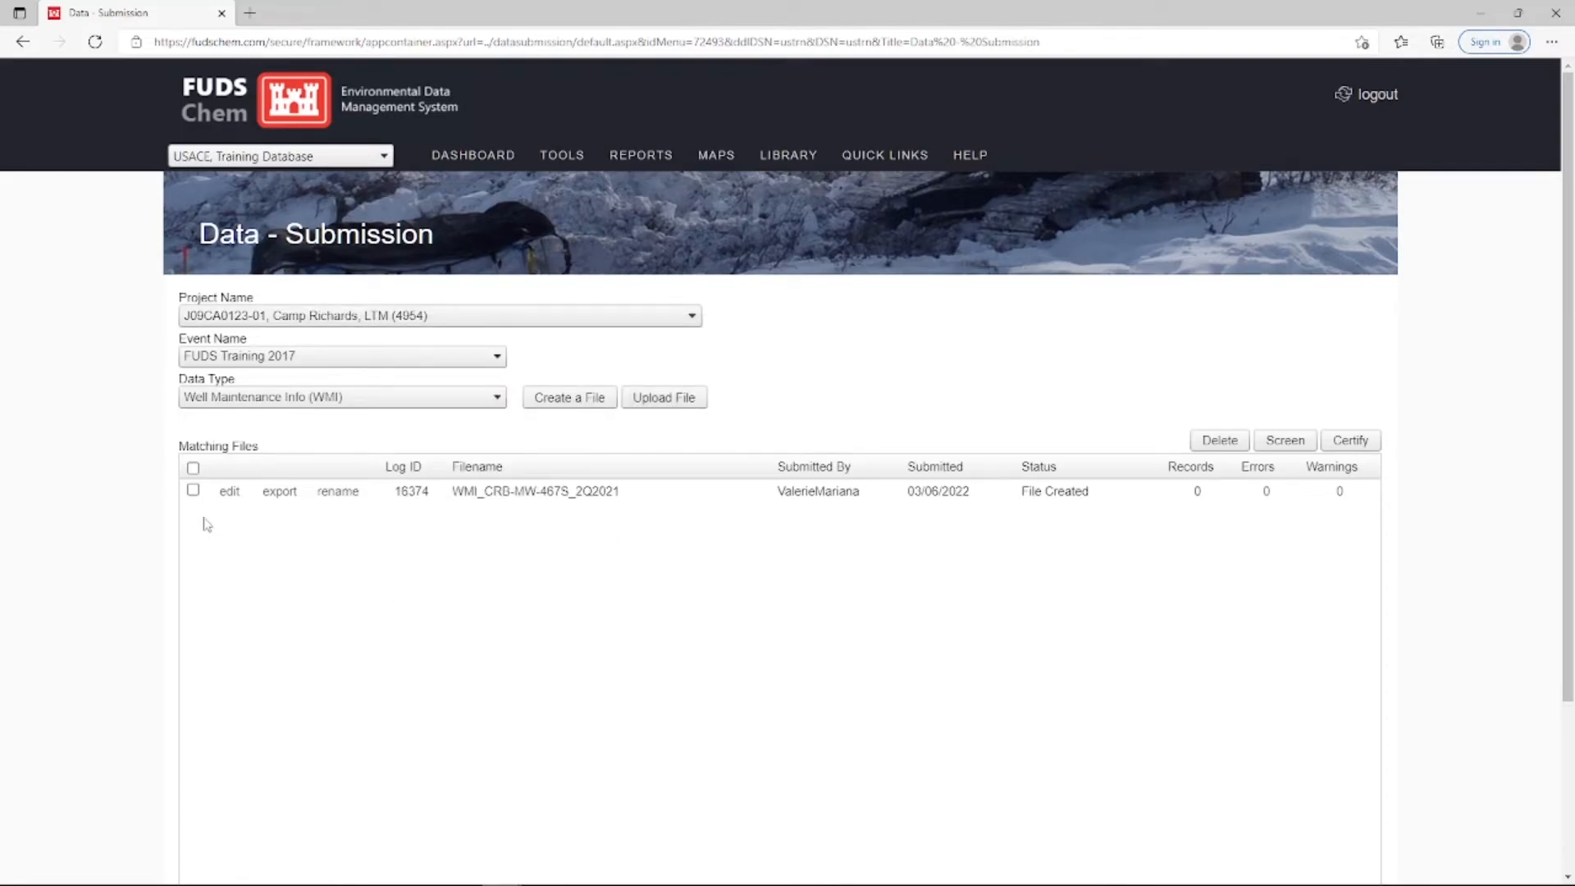
Step: Screen the file WMI_CRB-MW-467S_2Q2021 and dismiss the completion message
click(192, 490)
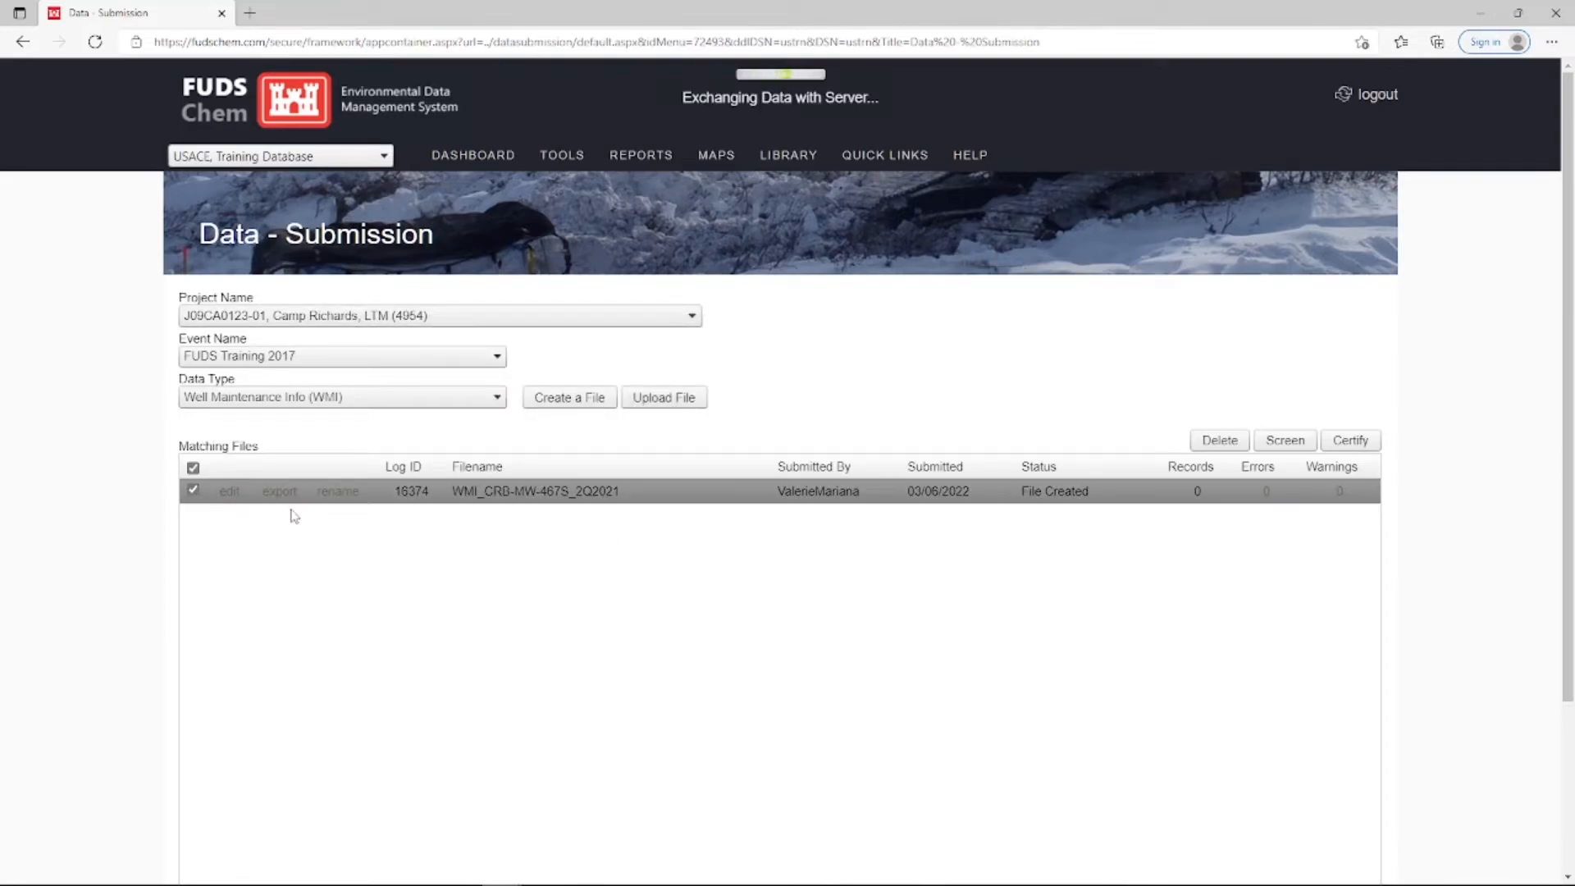
click(1276, 444)
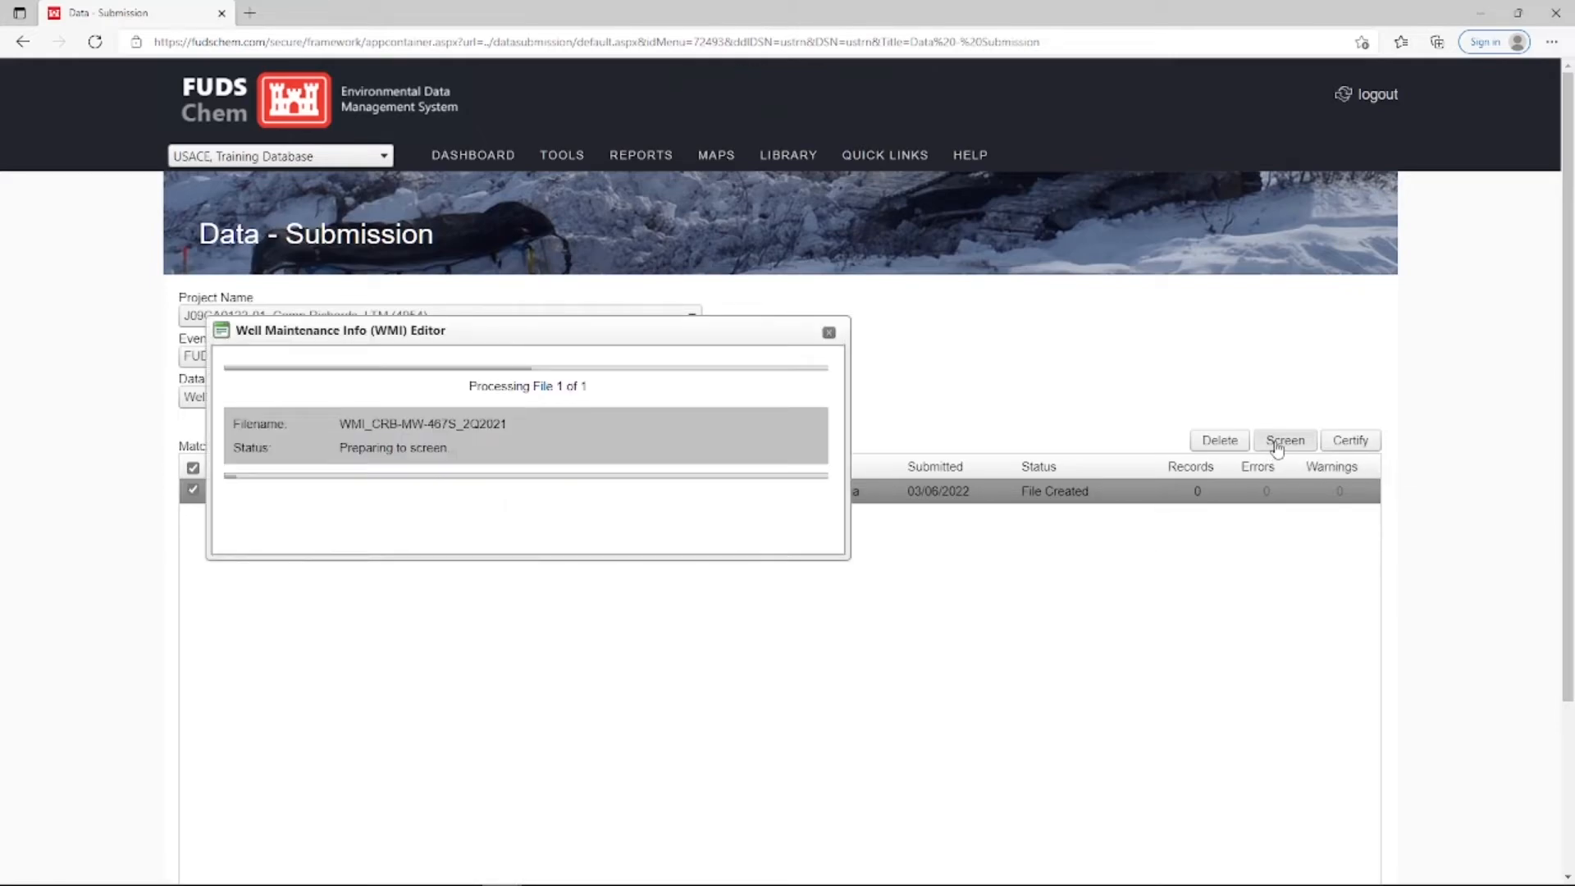
click(943, 134)
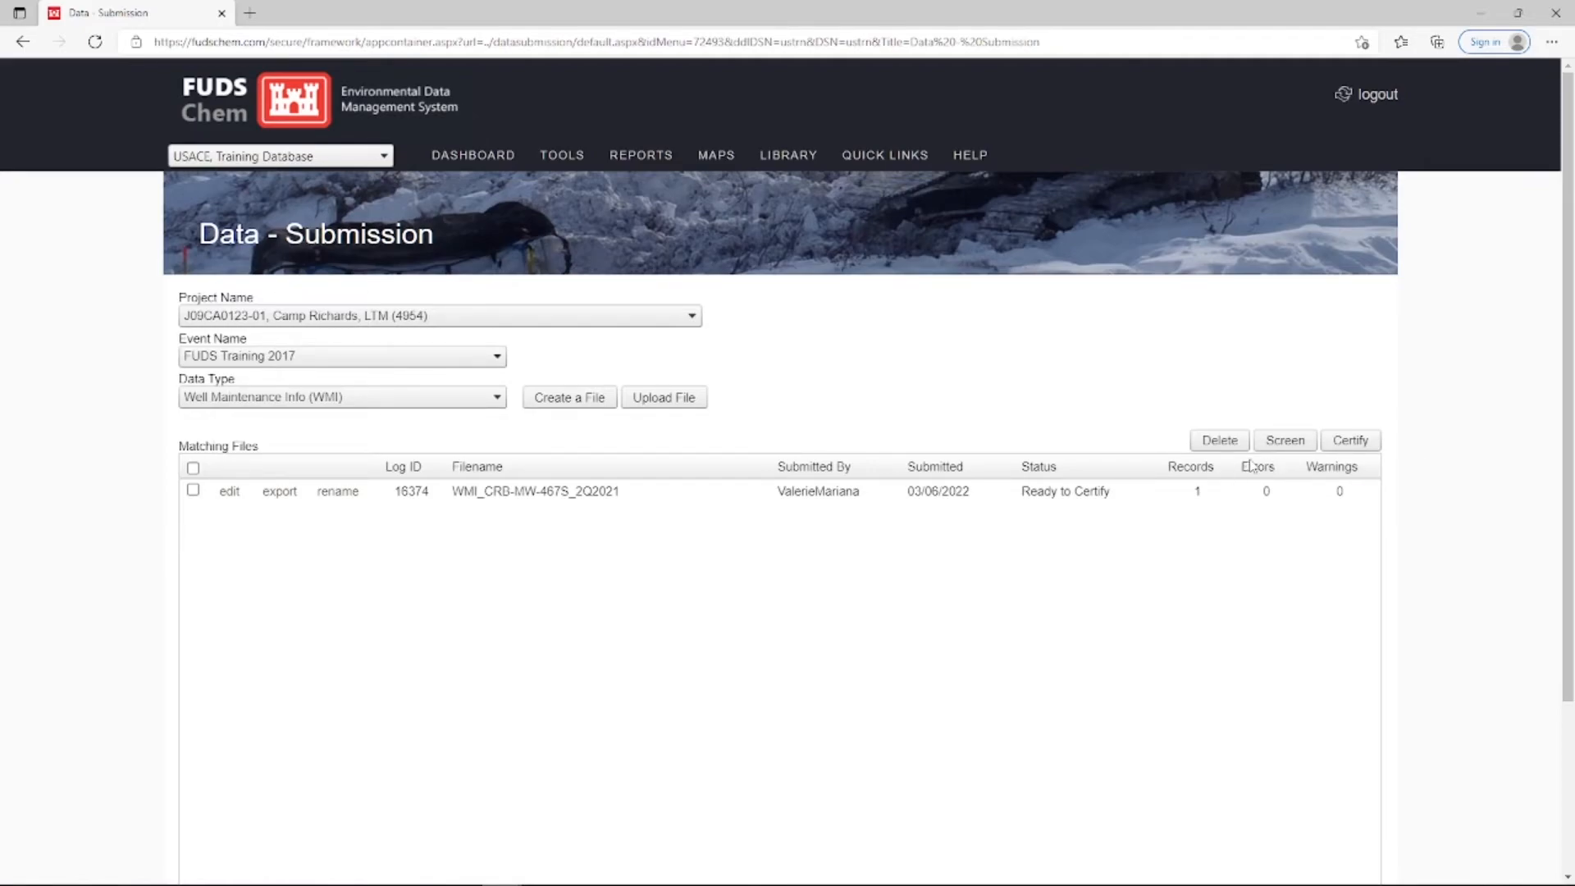
Step: Certify the screened file WMI_CRB-MW-467S_2Q2021 and acknowledge the confirmation
click(193, 490)
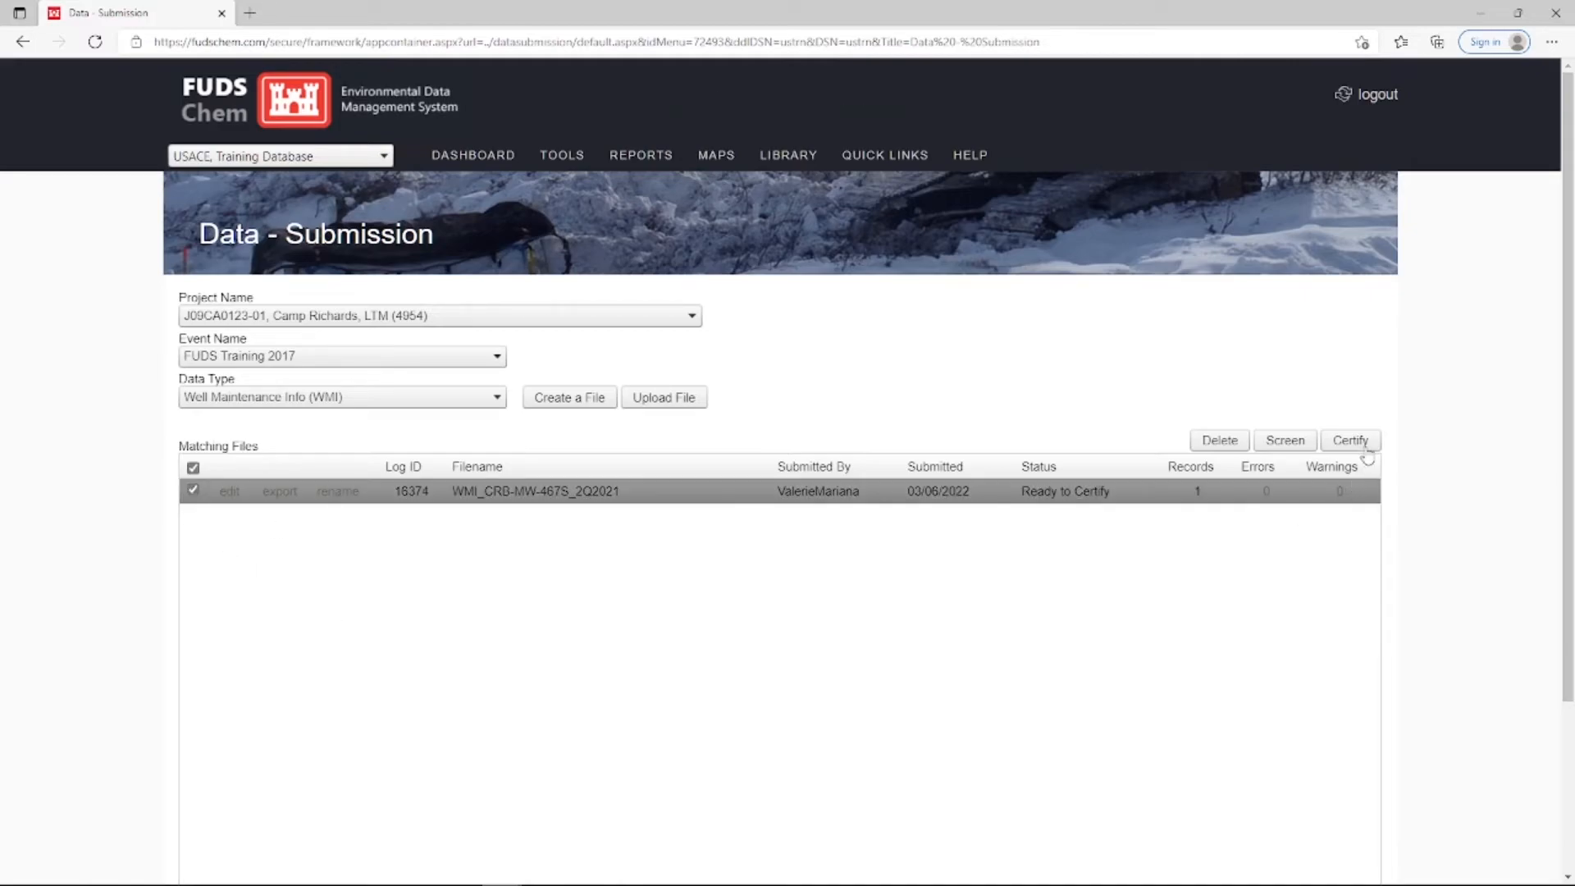
click(1365, 450)
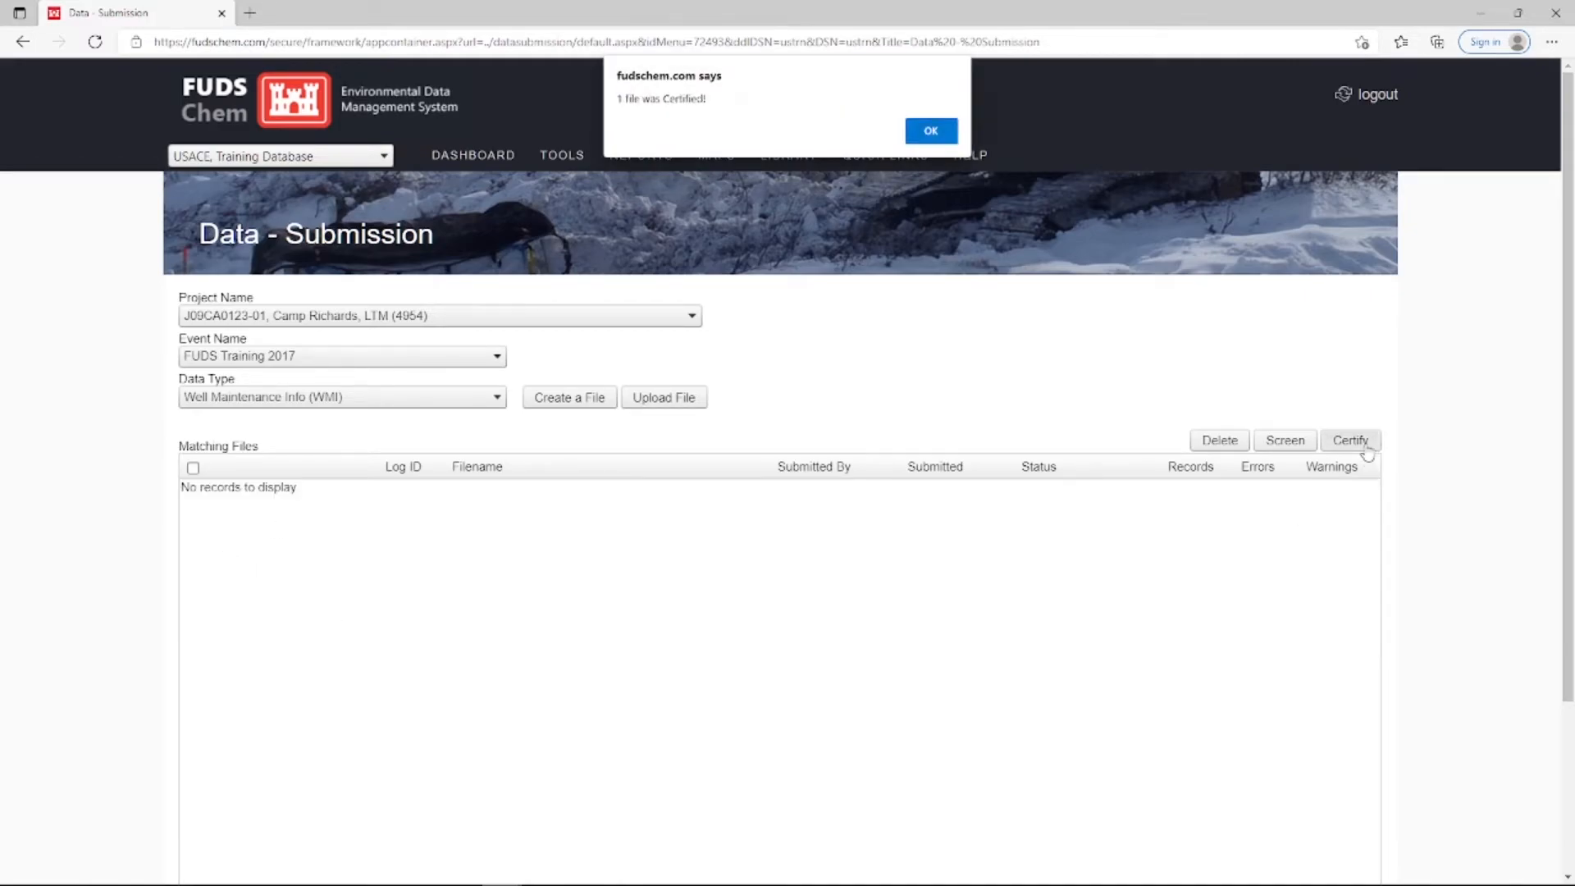
click(940, 132)
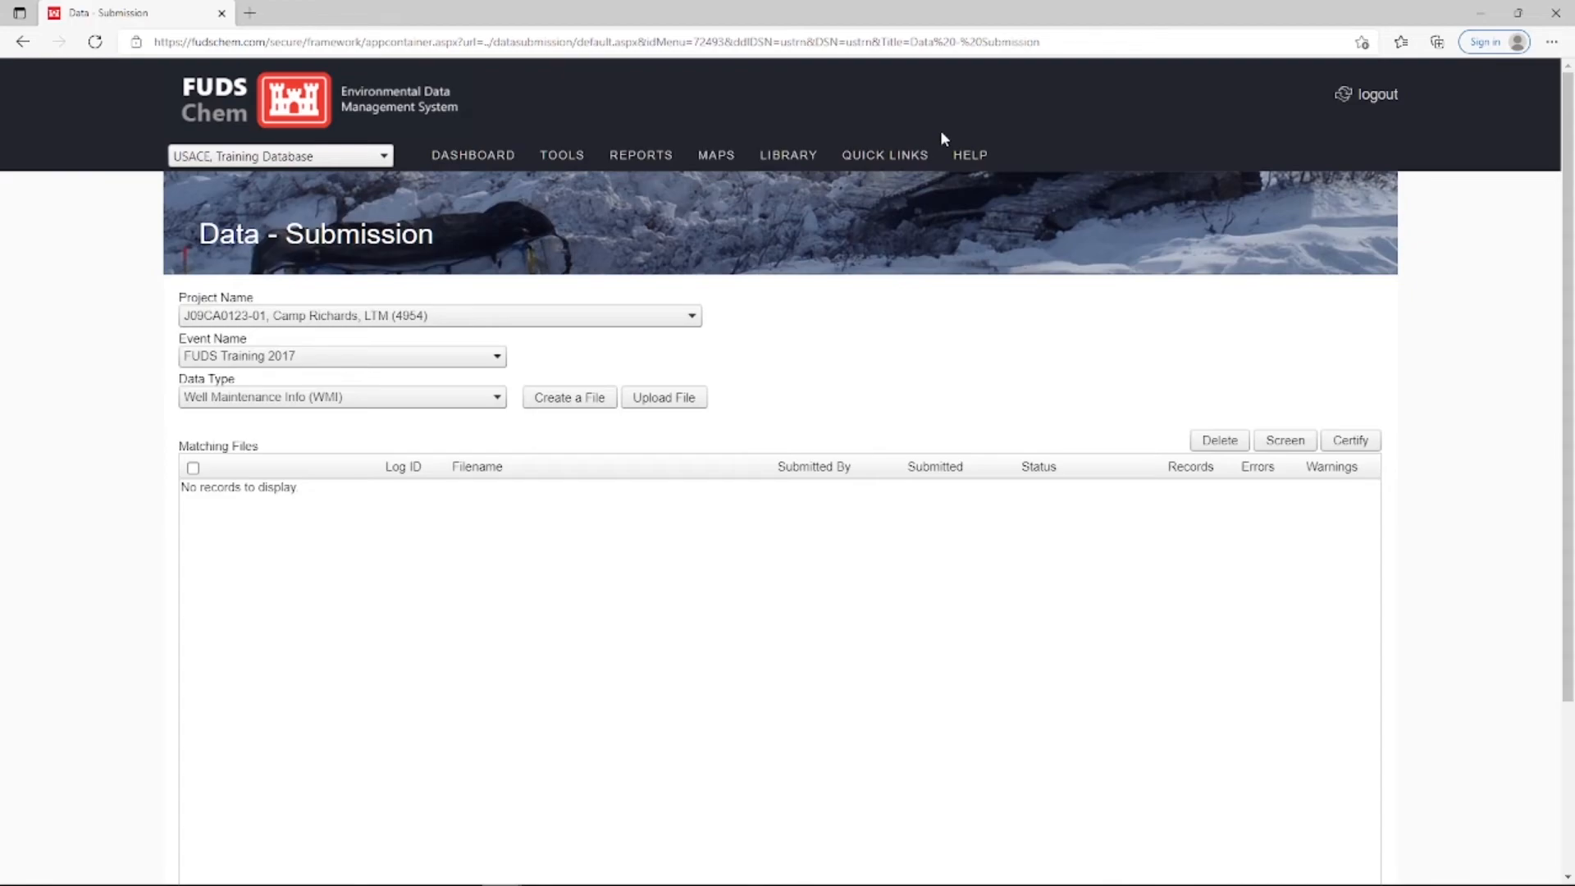
Step: Switch the submission data type to Groundwater Level (GWD)
click(399, 402)
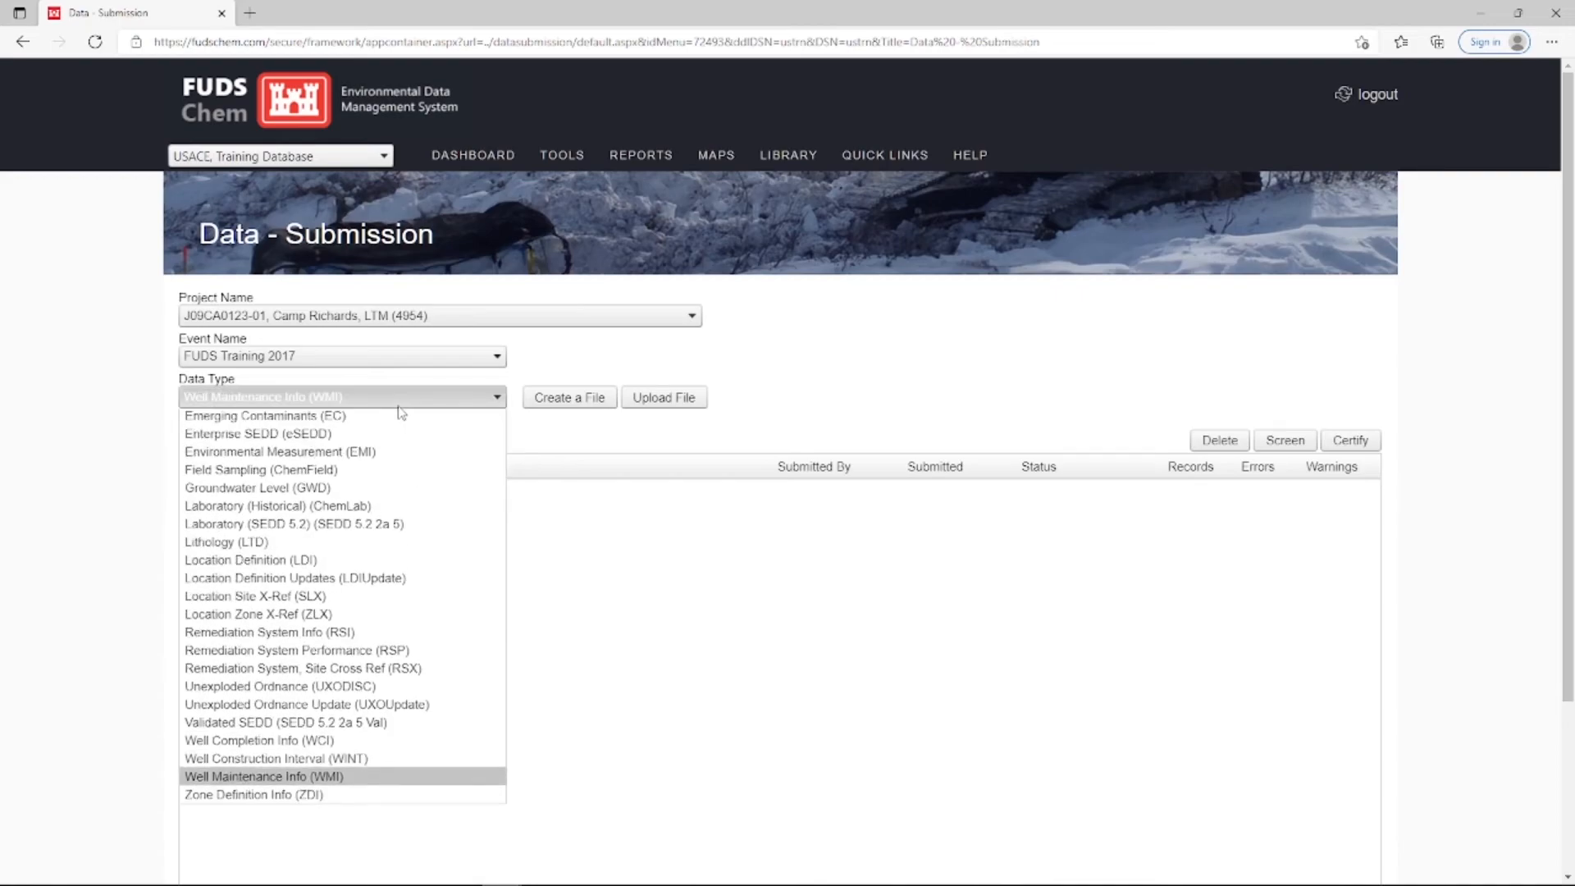
click(397, 491)
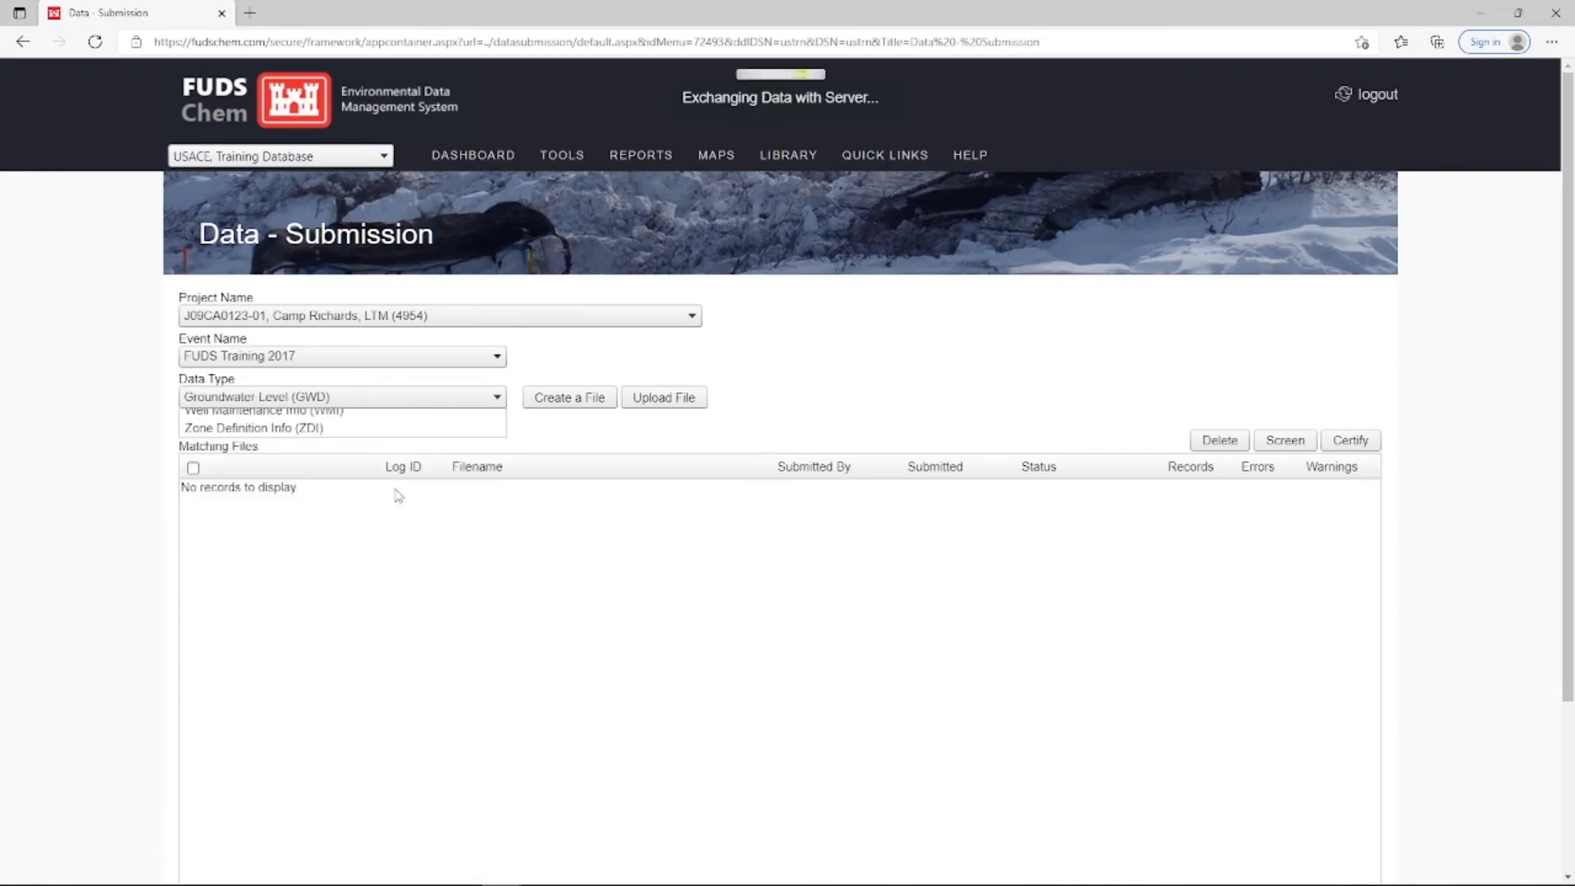